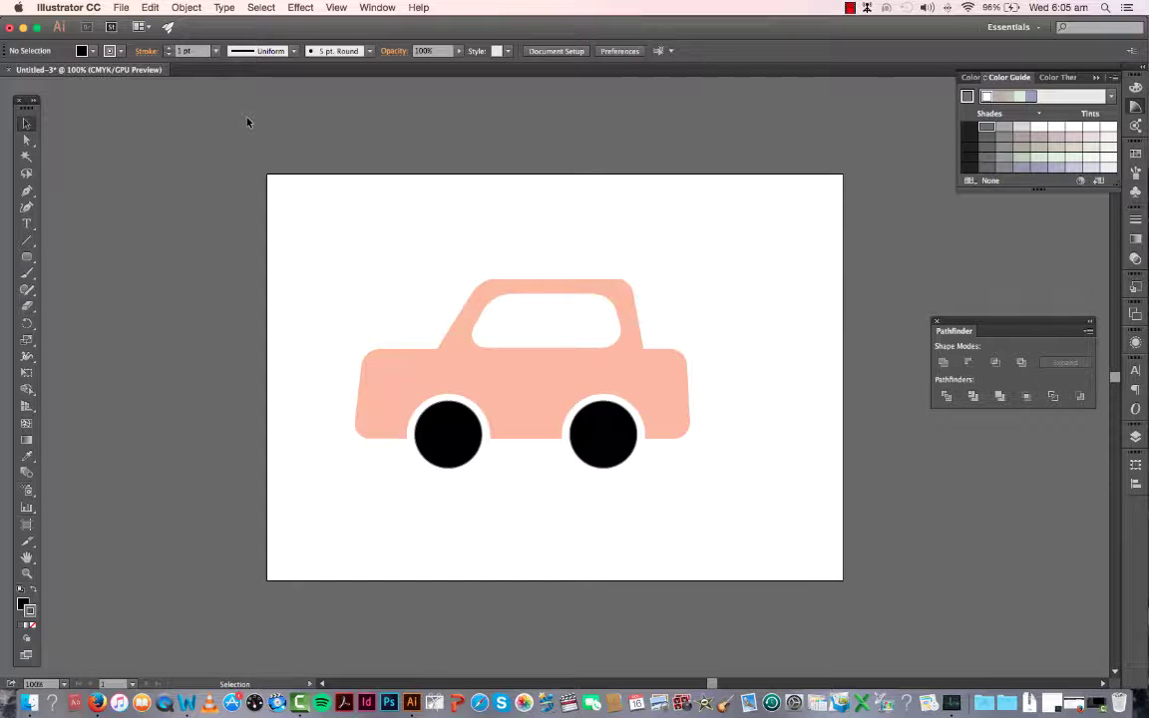
Add a second artboard to the document beside the one holding the car drawing
scroll(378, 206, "right", 5)
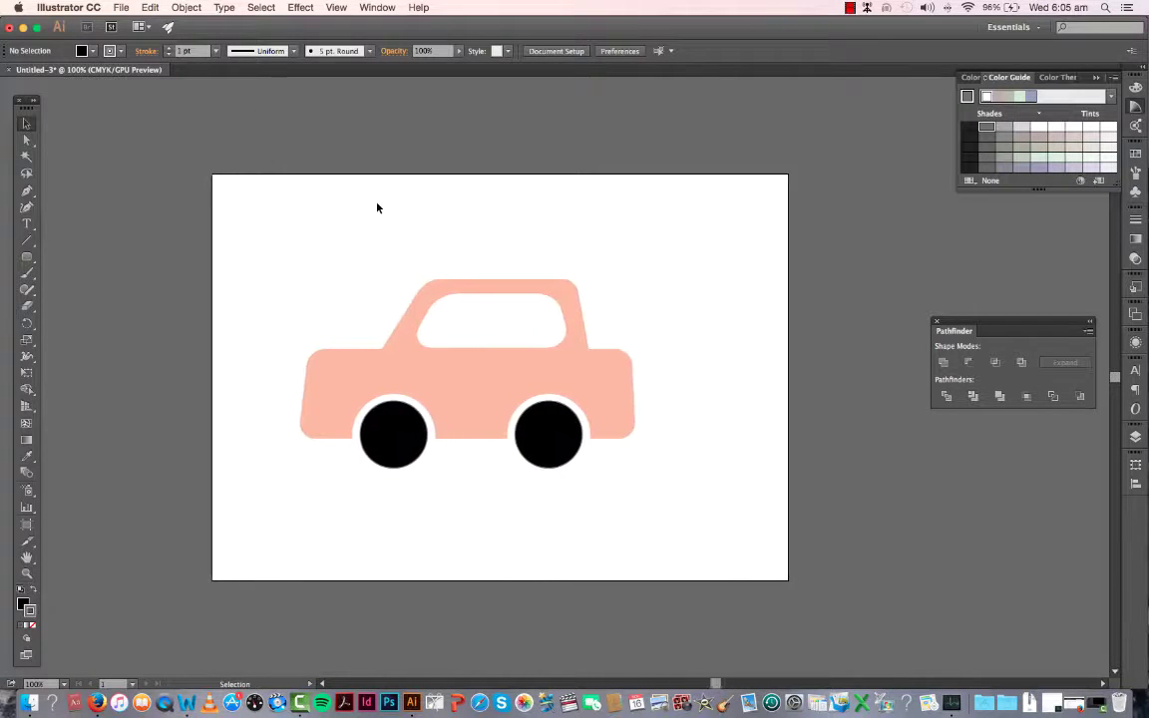
scroll(377, 206, "right", 2)
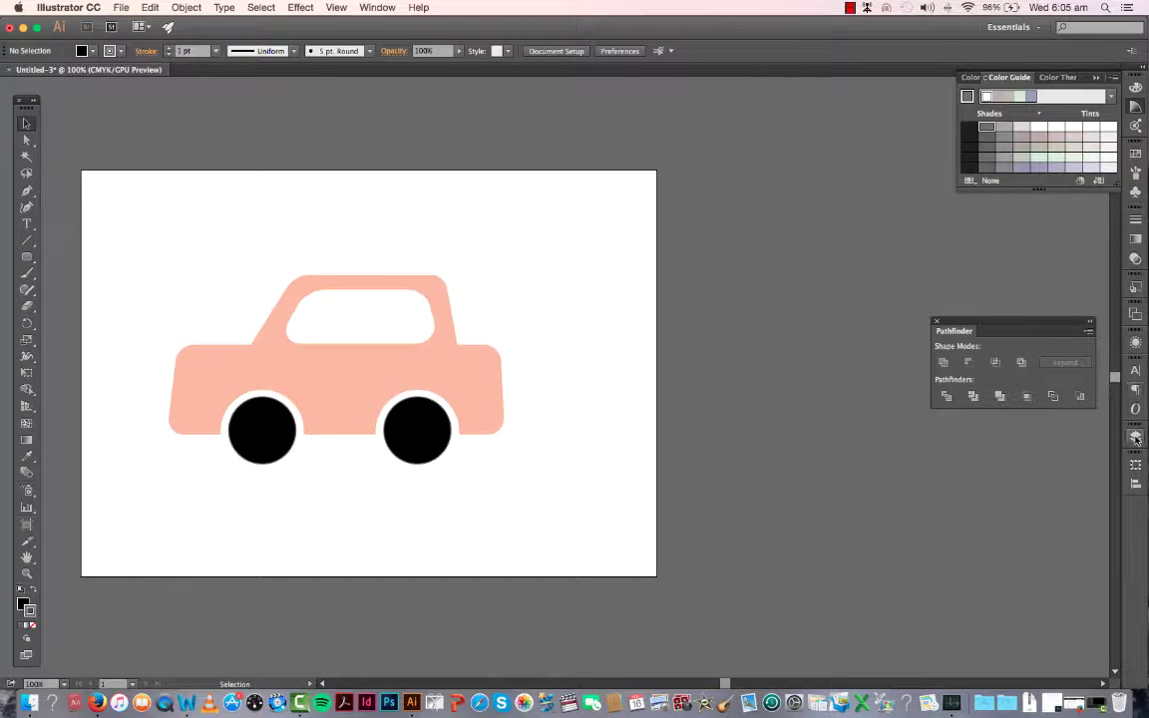
left_click(357, 9)
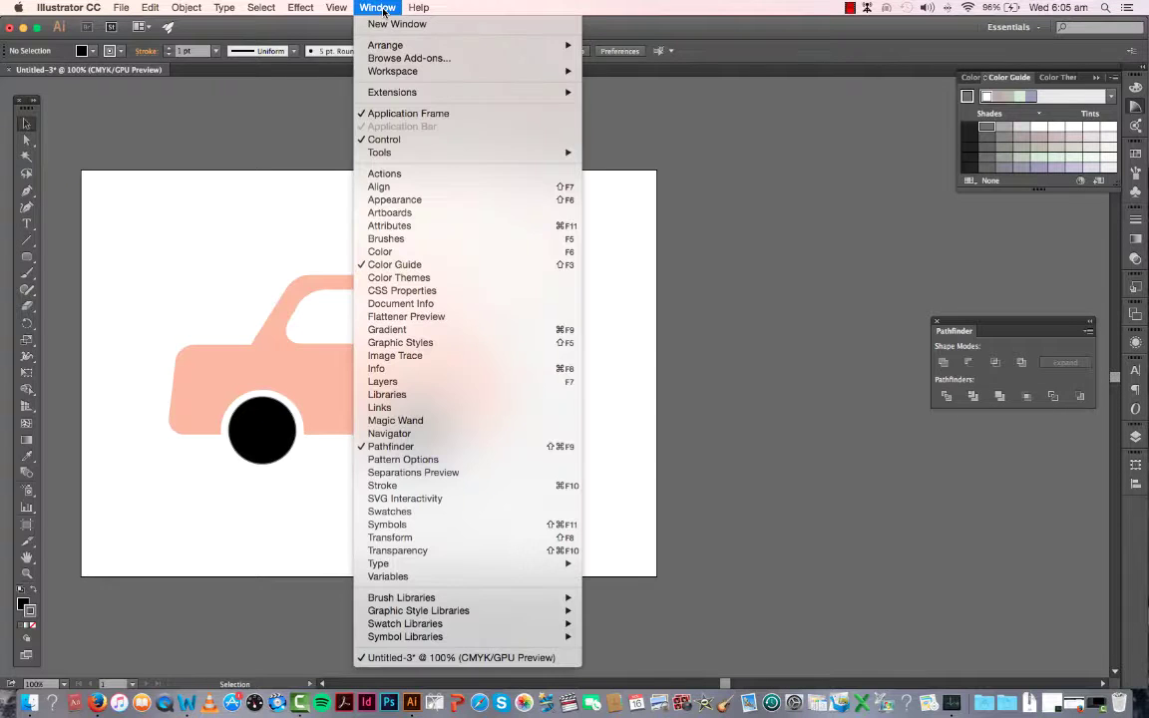
left_click(387, 212)
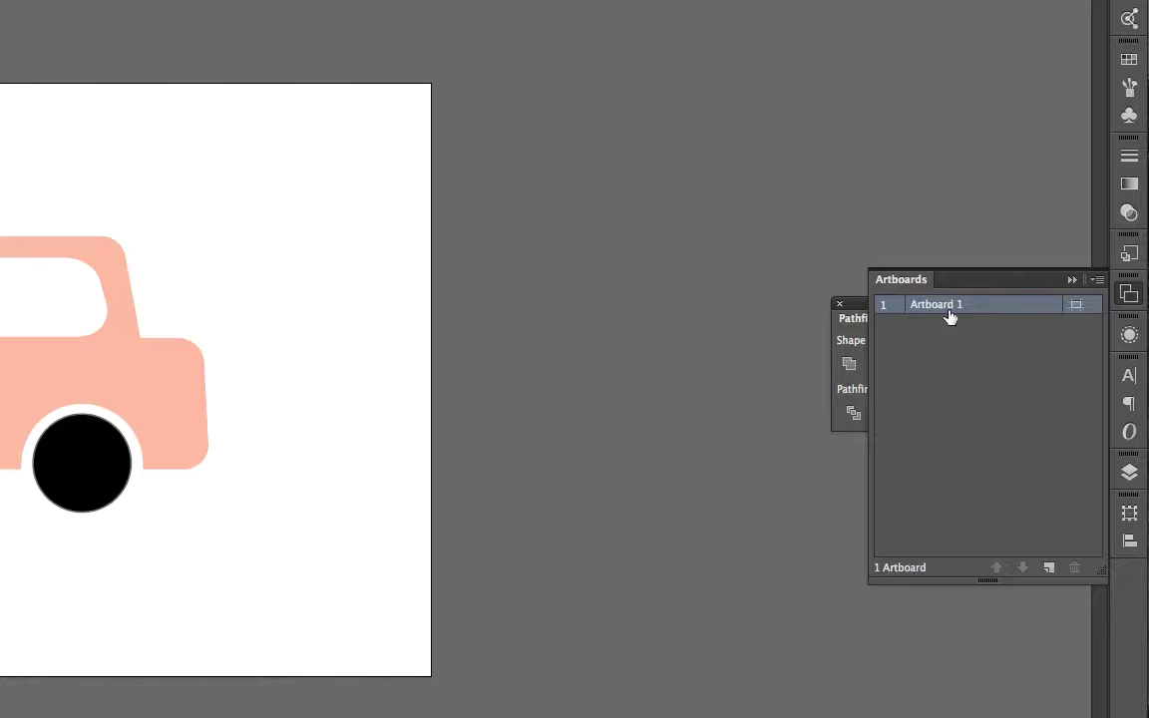
left_click(1049, 569)
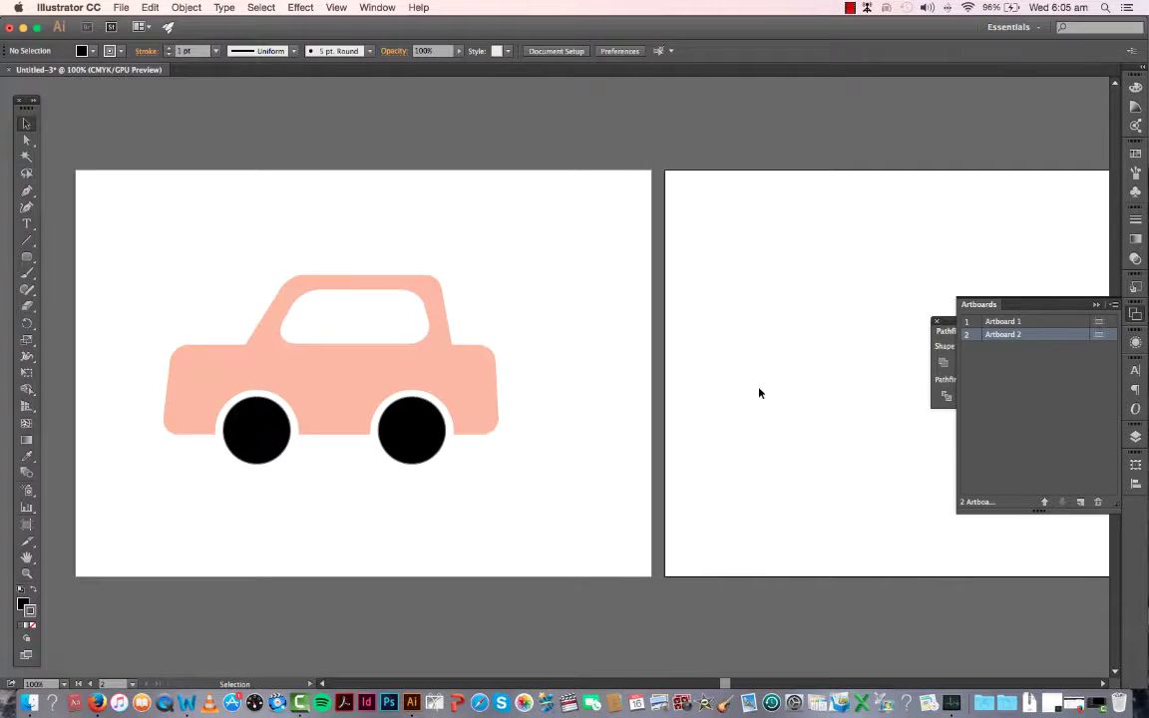
Copy the whole car, including both wheels, from Artboard 1 and paste it onto Artboard 2
scroll(758, 393, "right", 5)
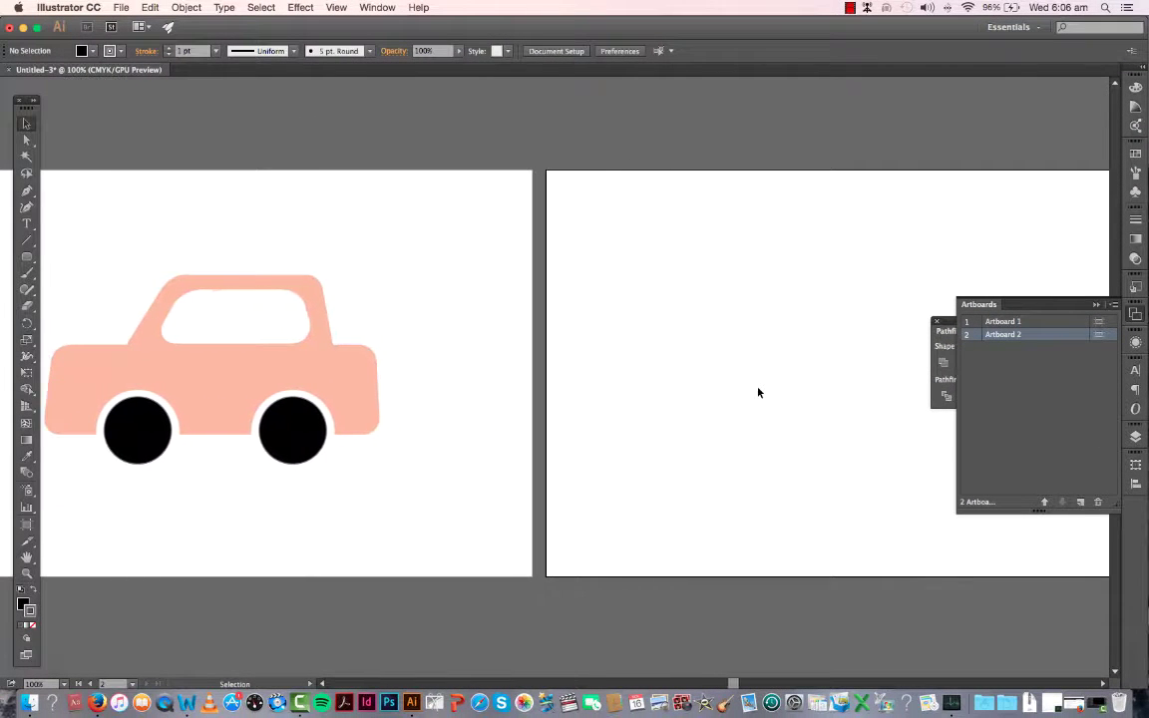
left_click_drag(95, 238, 371, 455)
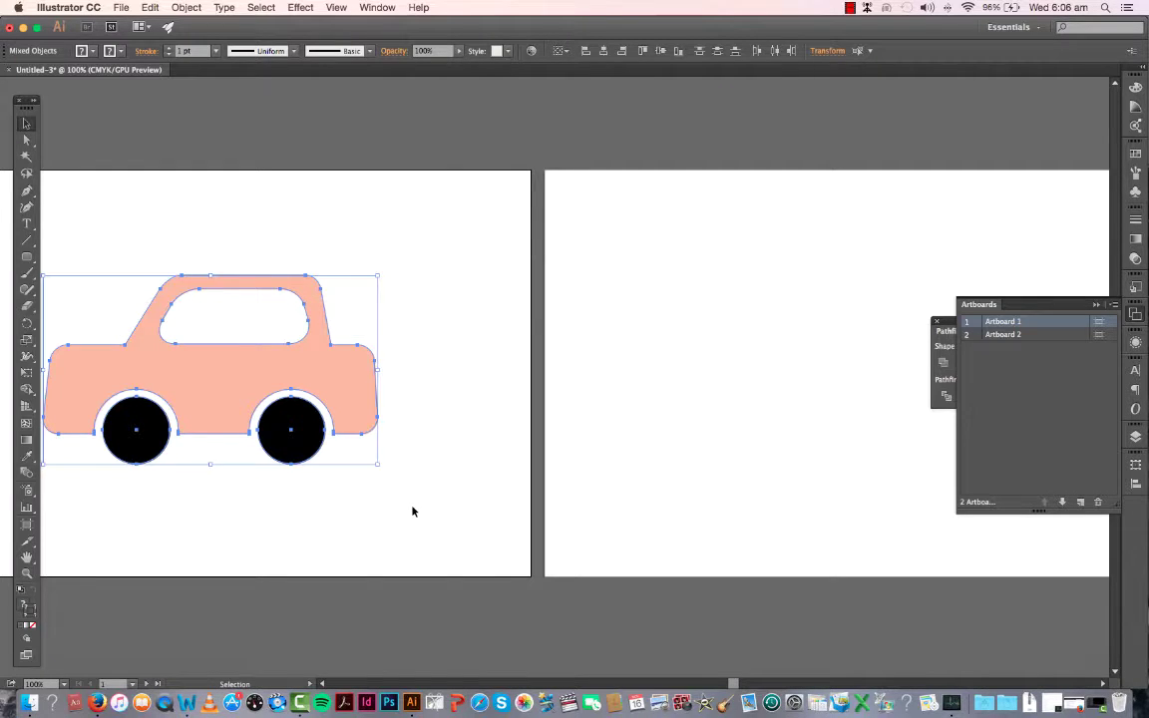
scroll(414, 512, "right", 9)
left_click(531, 444)
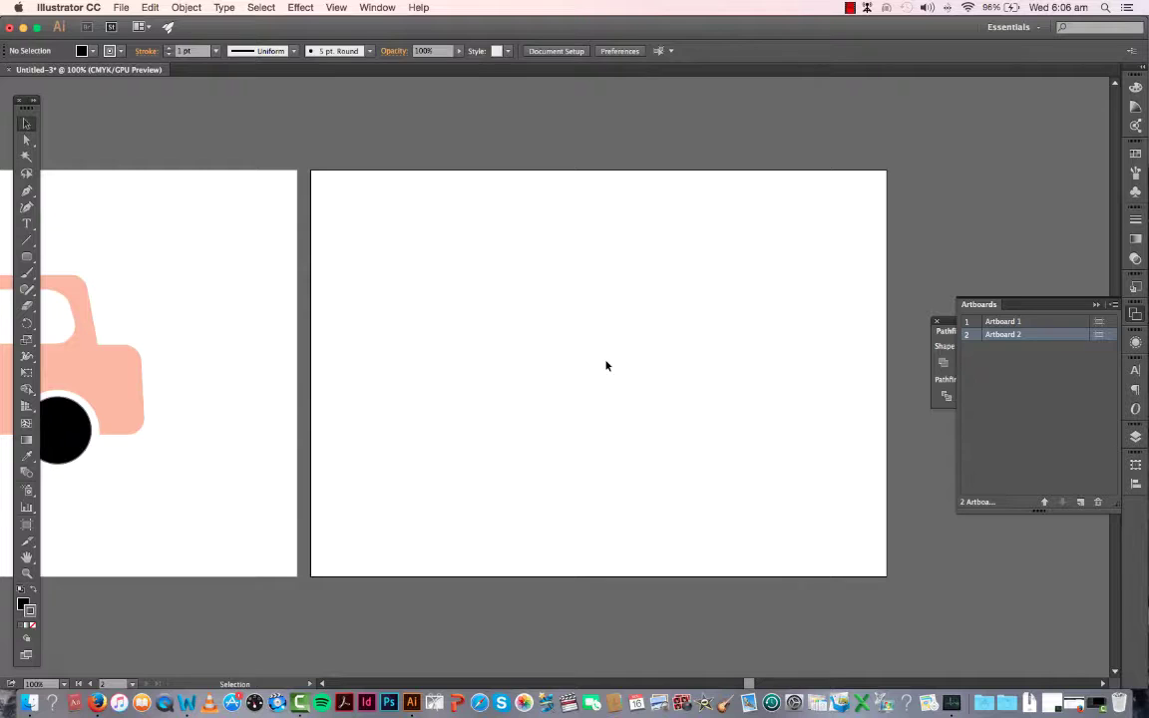
key("super+v")
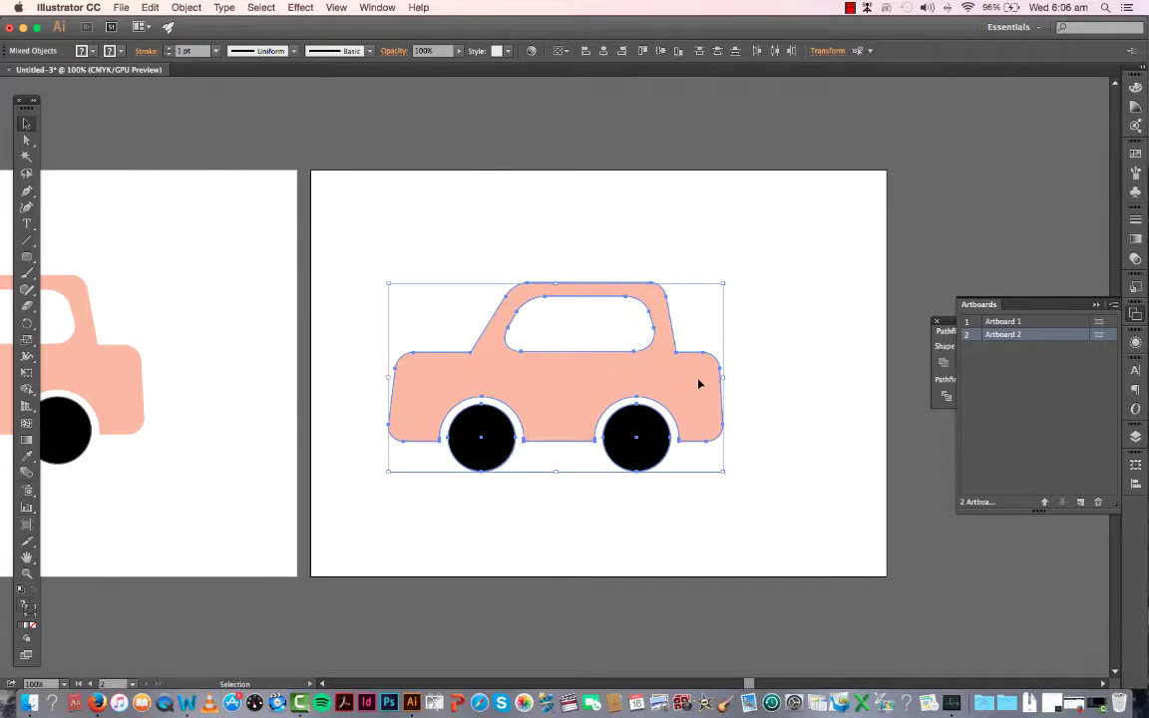
Reposition the pasted car near the centre of Artboard 2 and select all of its parts
left_click_drag(602, 389, 633, 375)
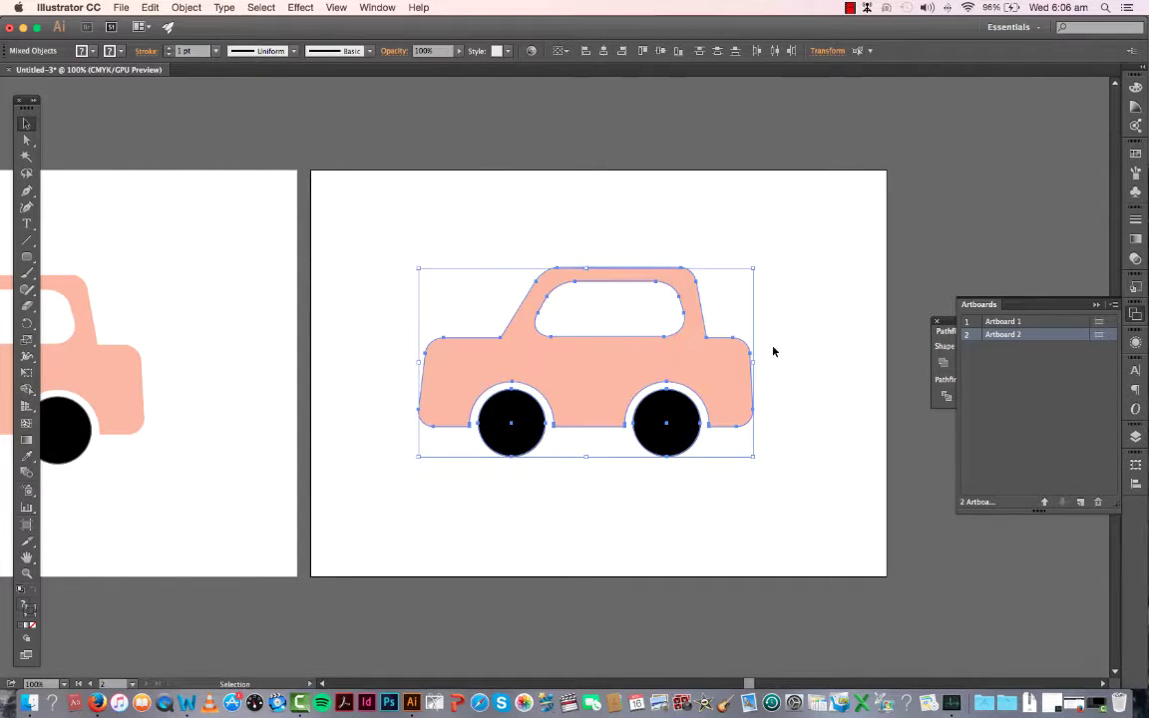
scroll(822, 341, "right", 3)
scroll(822, 341, "up", 1)
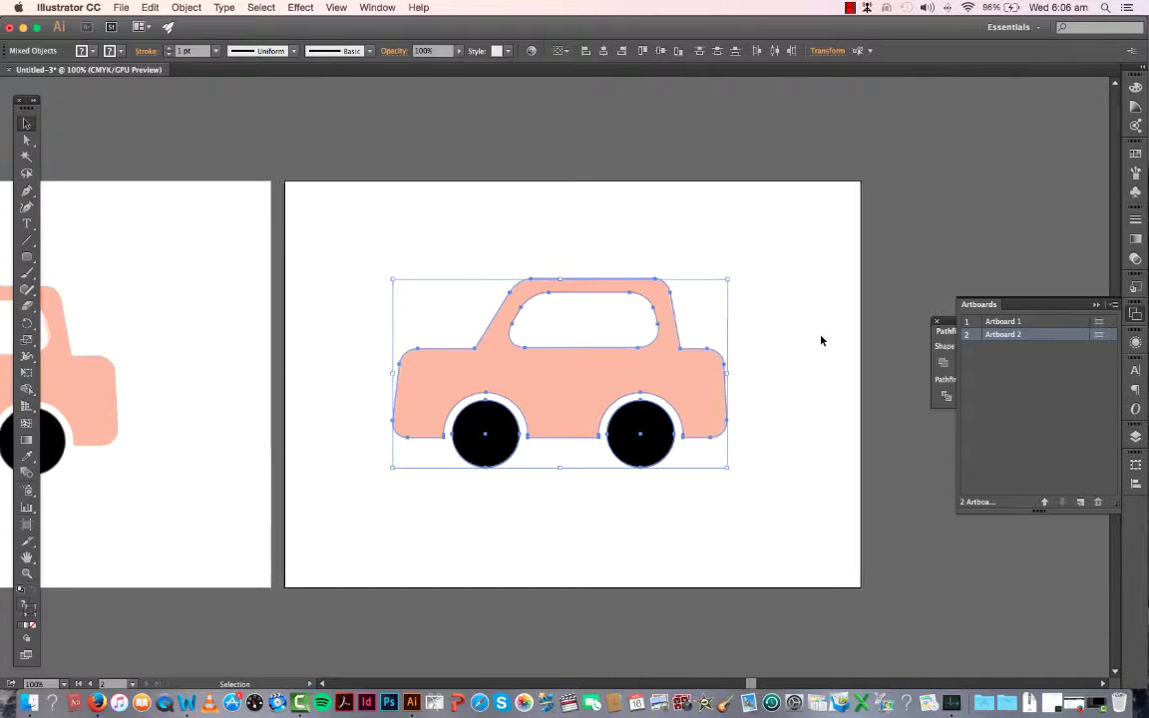
left_click(795, 326)
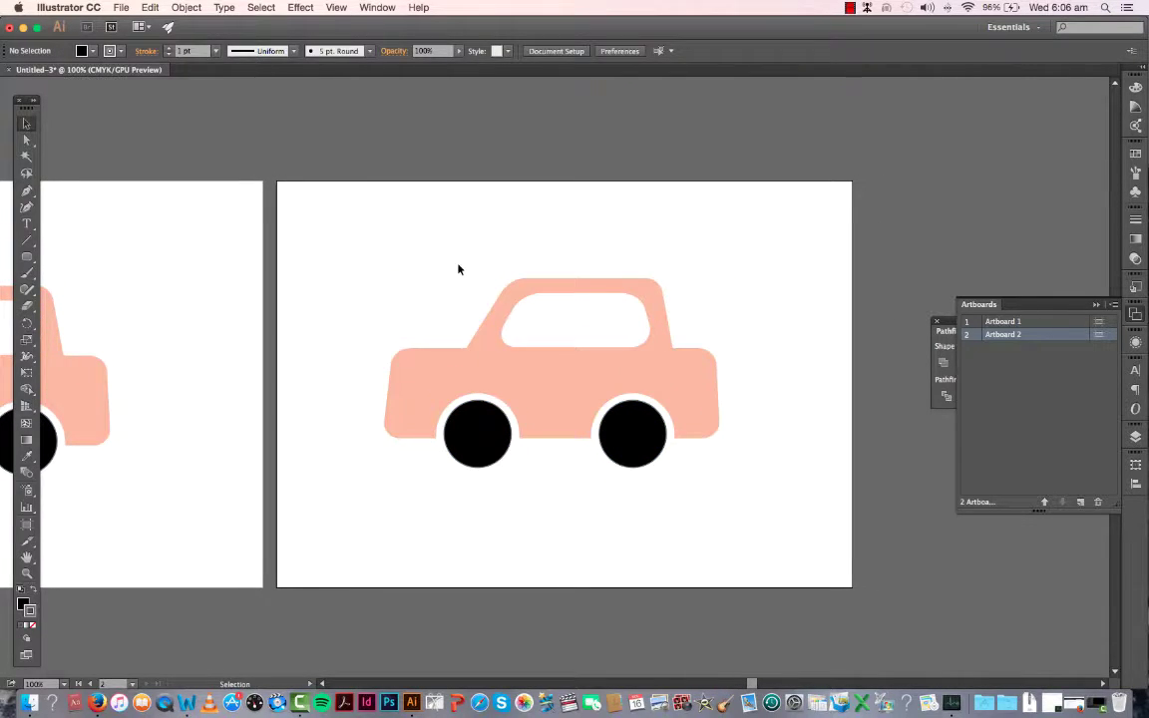
left_click_drag(371, 242, 796, 519)
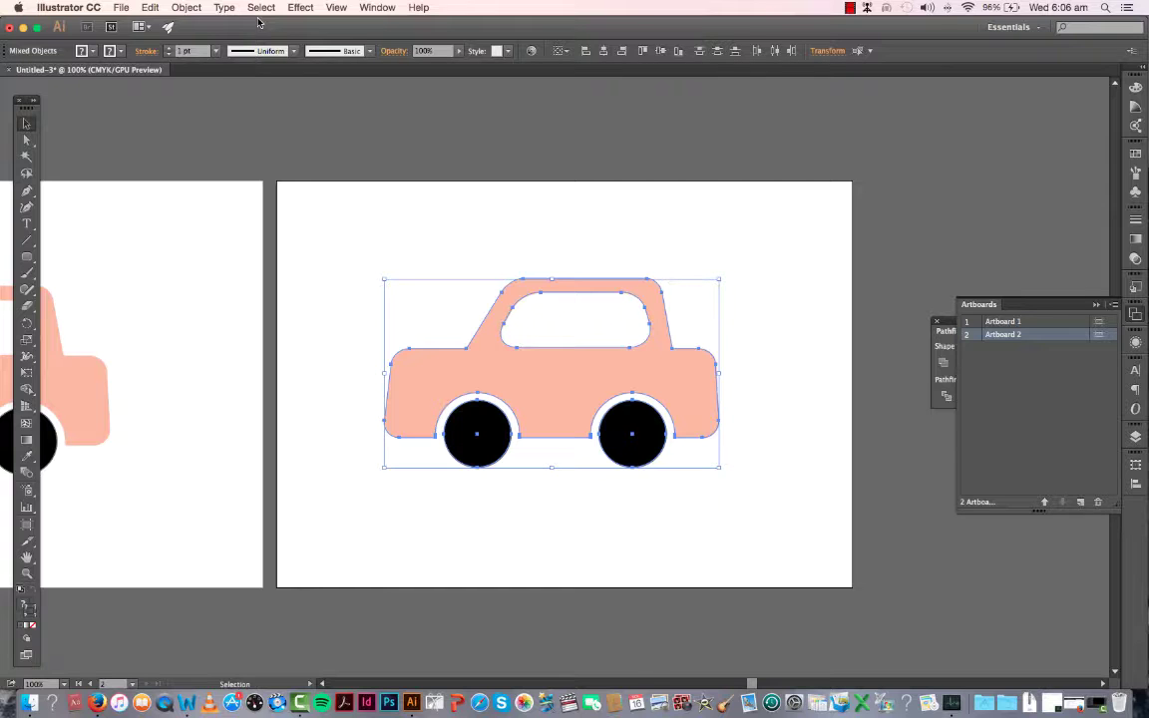
left_click(300, 8)
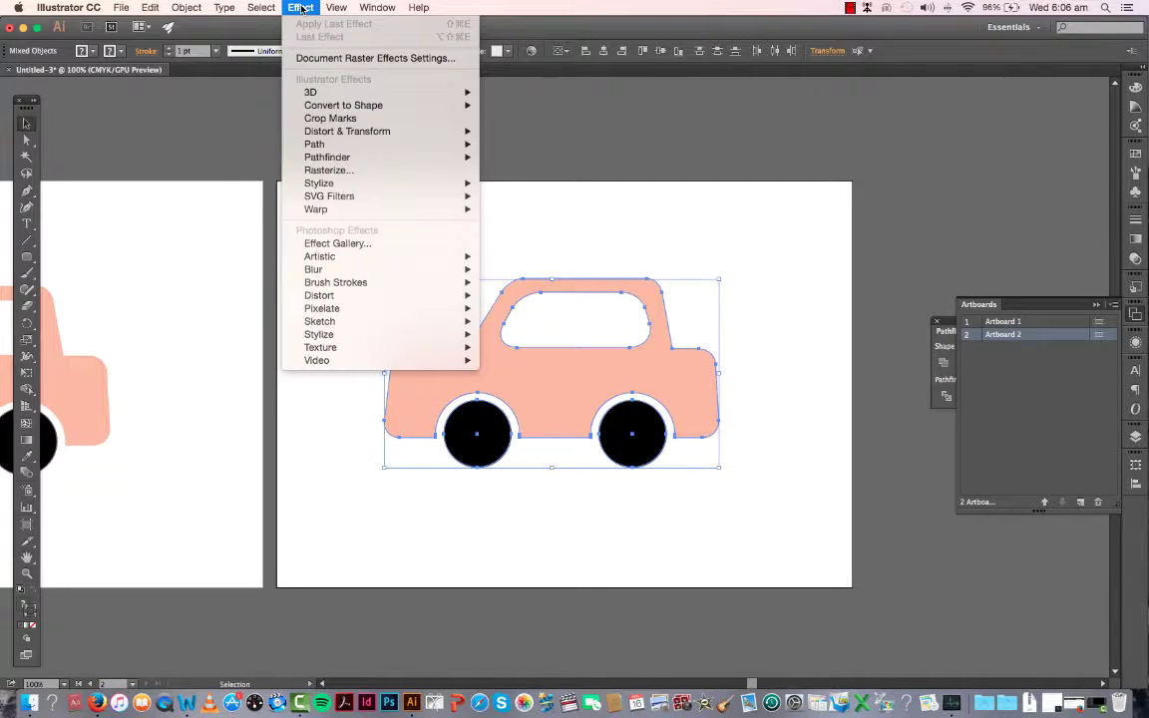
mouse_move(299, 92)
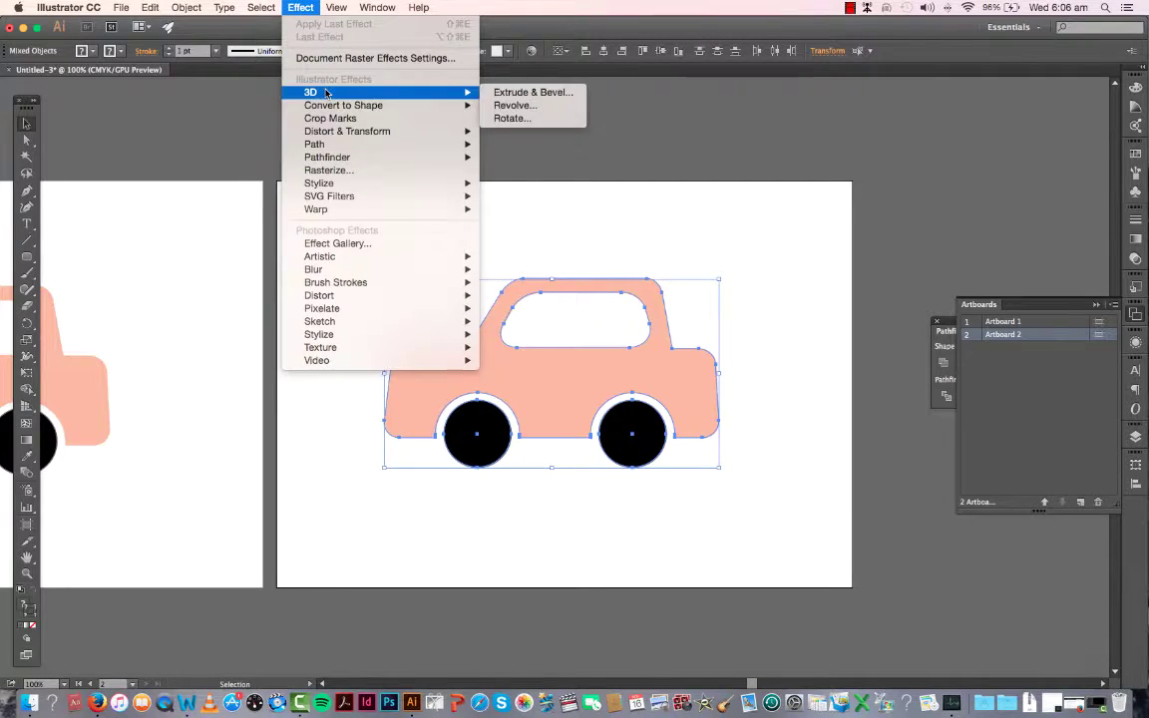
left_click(523, 94)
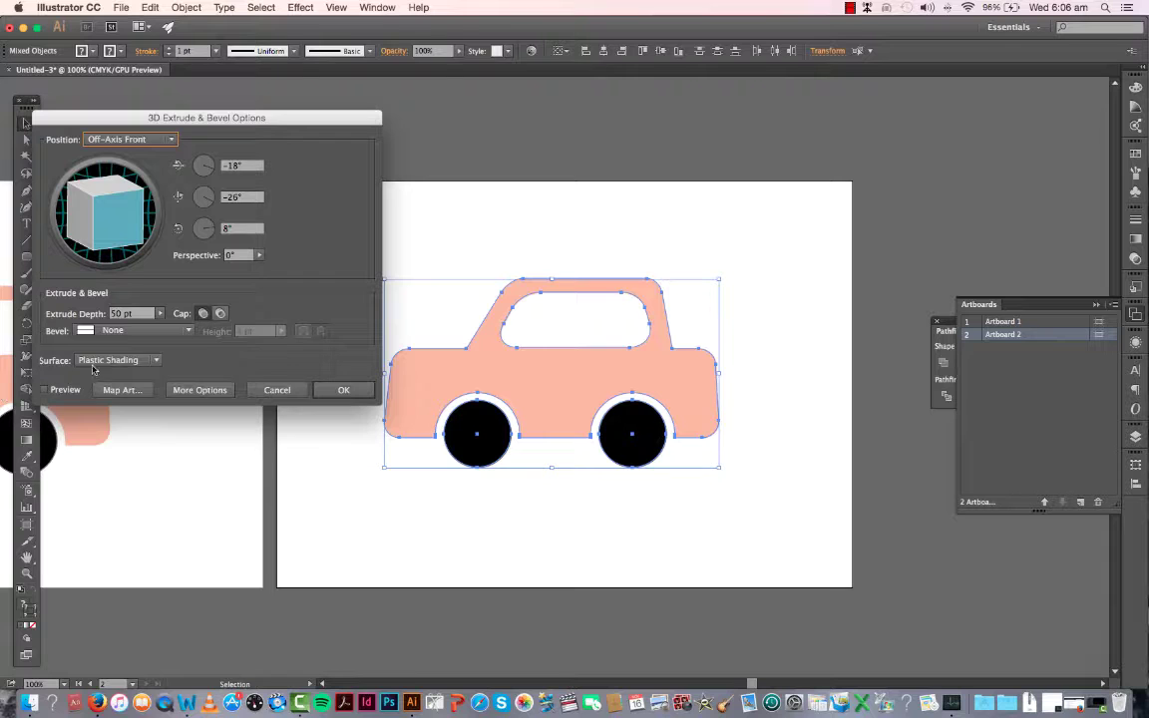
left_click(44, 390)
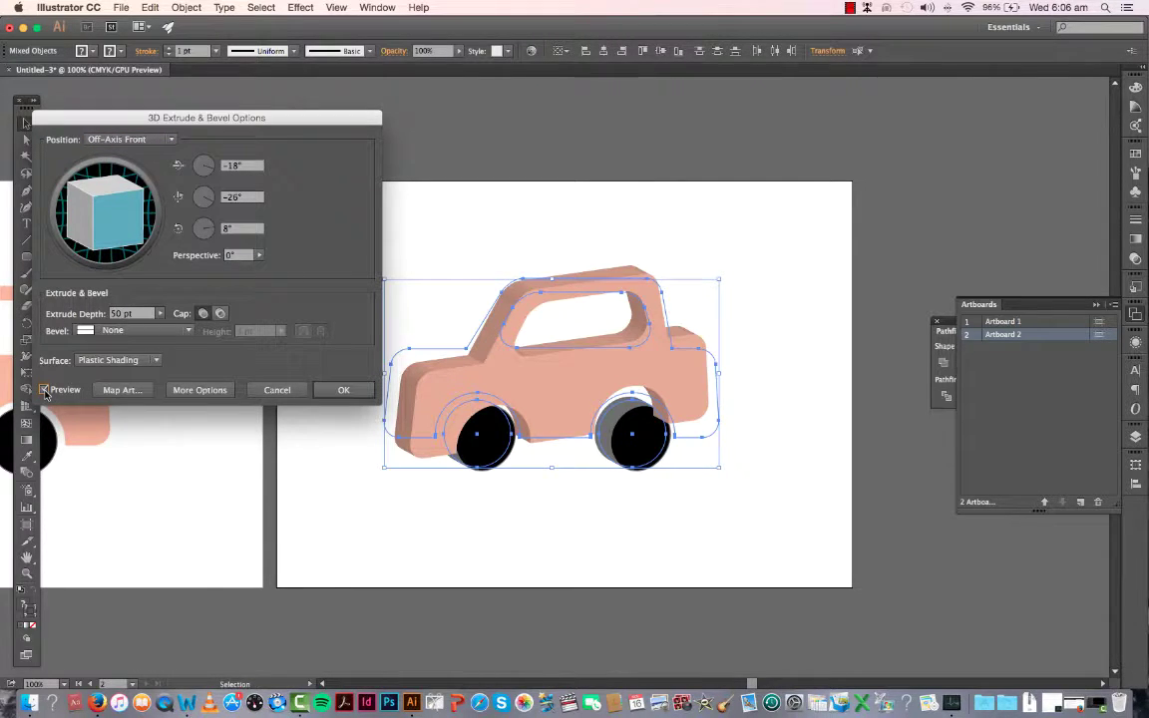
left_click(278, 393)
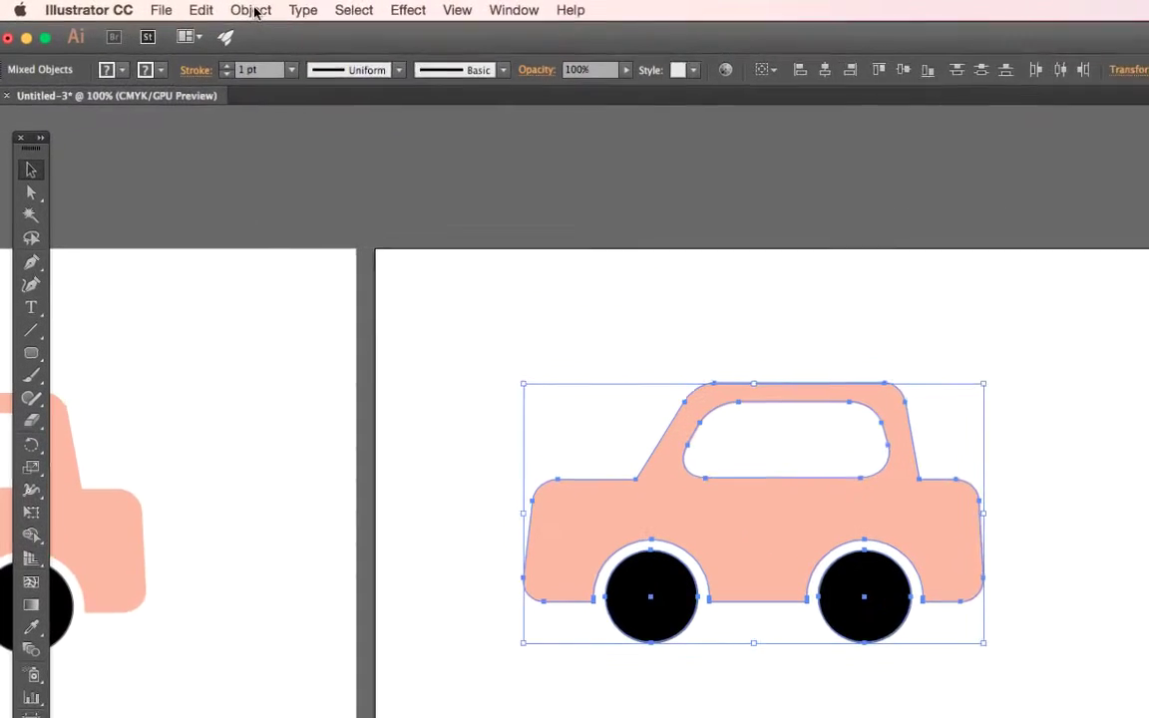
Group the selected car parts and start a 3D Extrude & Bevel effect on the group with the preview enabled
left_click(255, 12)
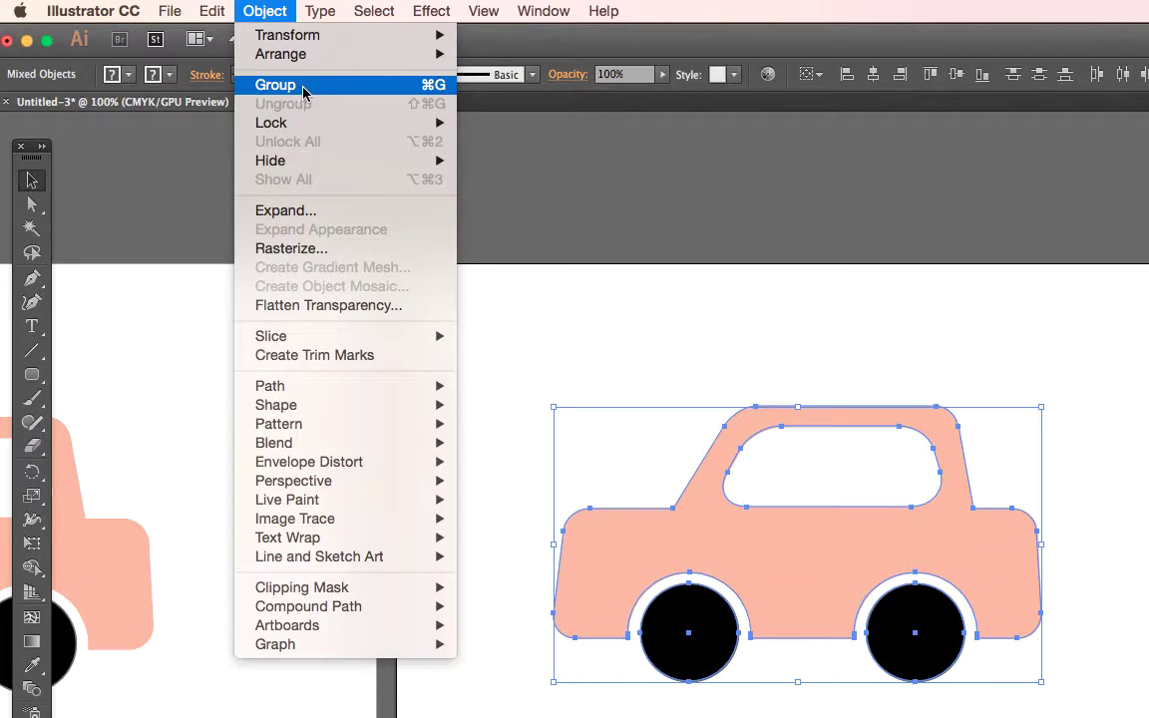
left_click(262, 80)
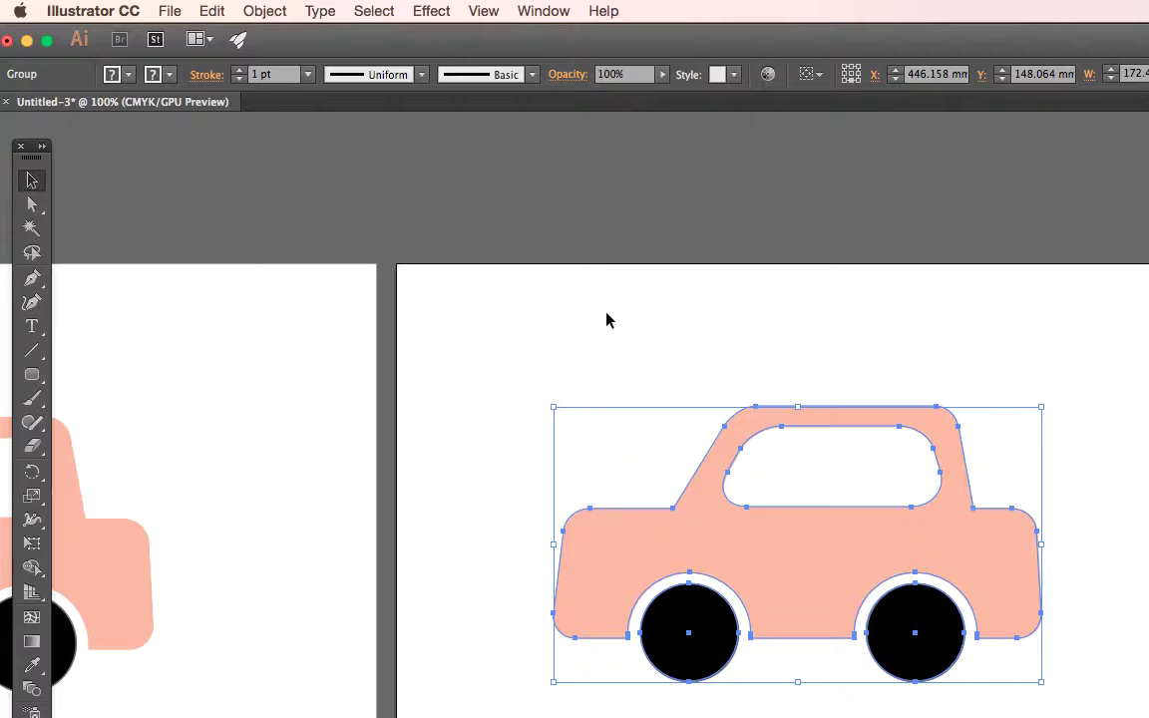
left_click(433, 11)
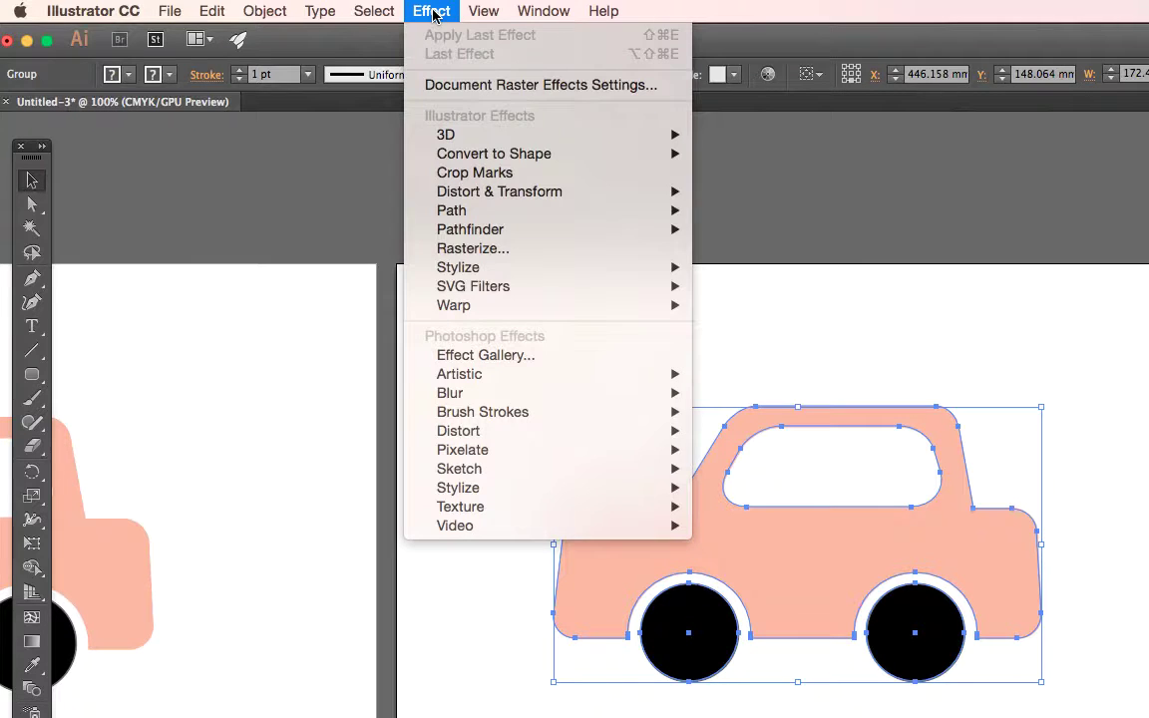
mouse_move(439, 134)
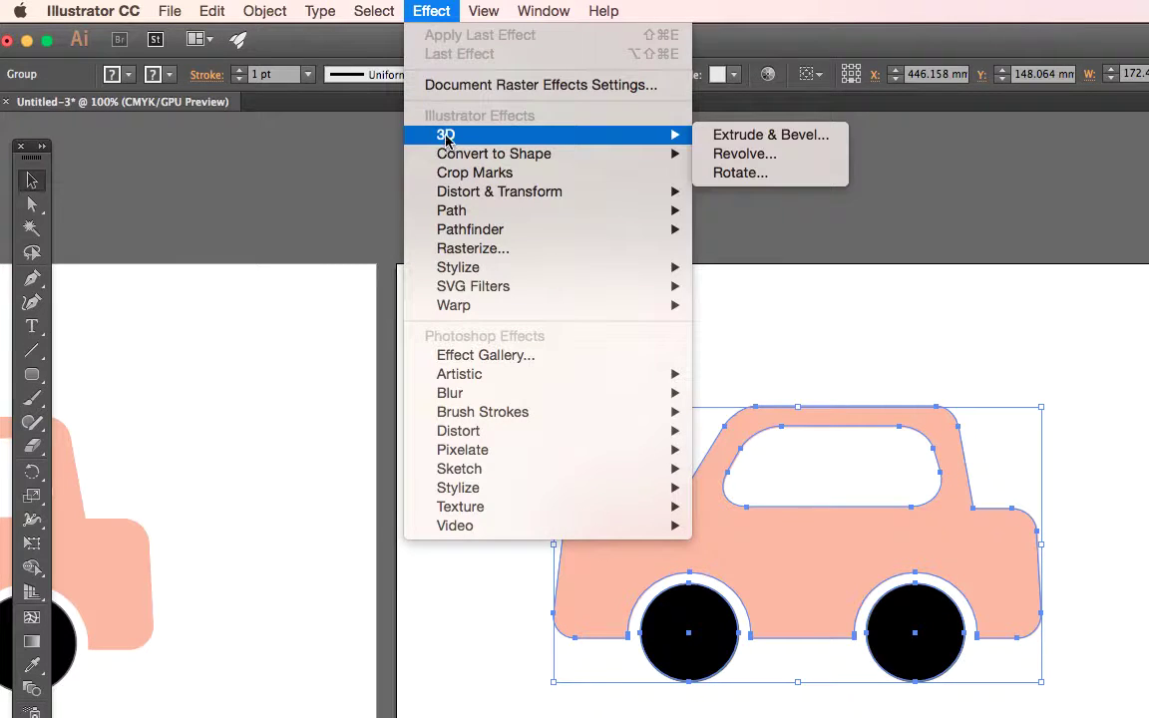
left_click(770, 136)
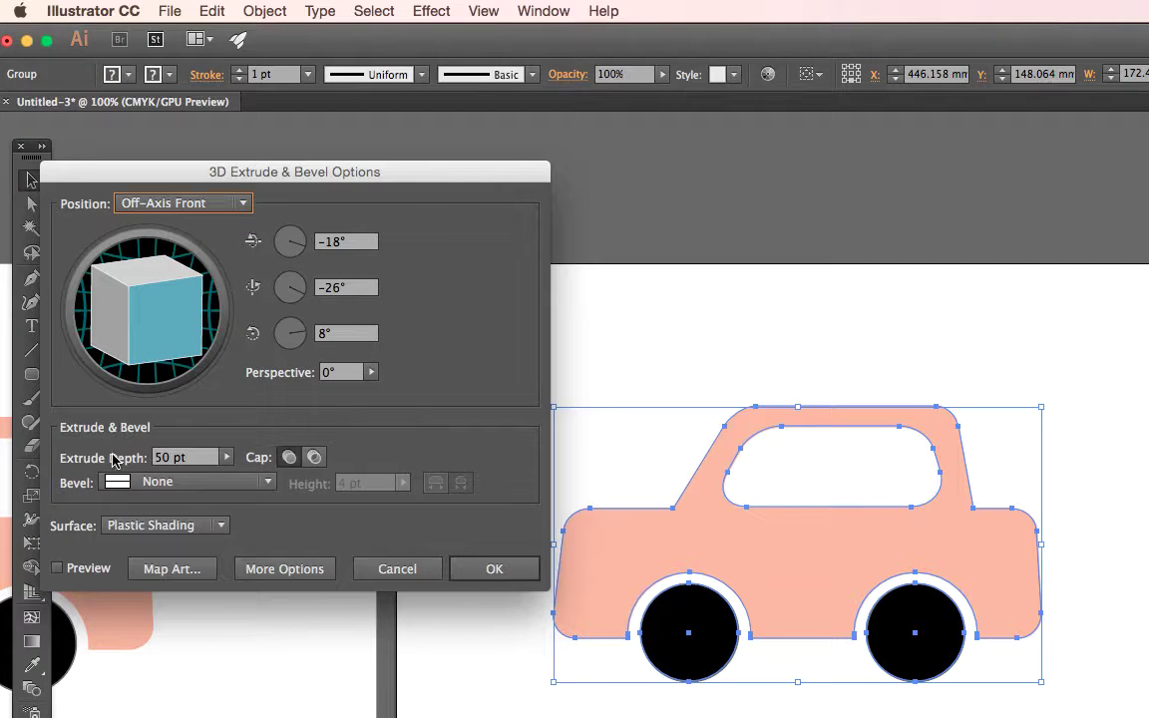
left_click(57, 569)
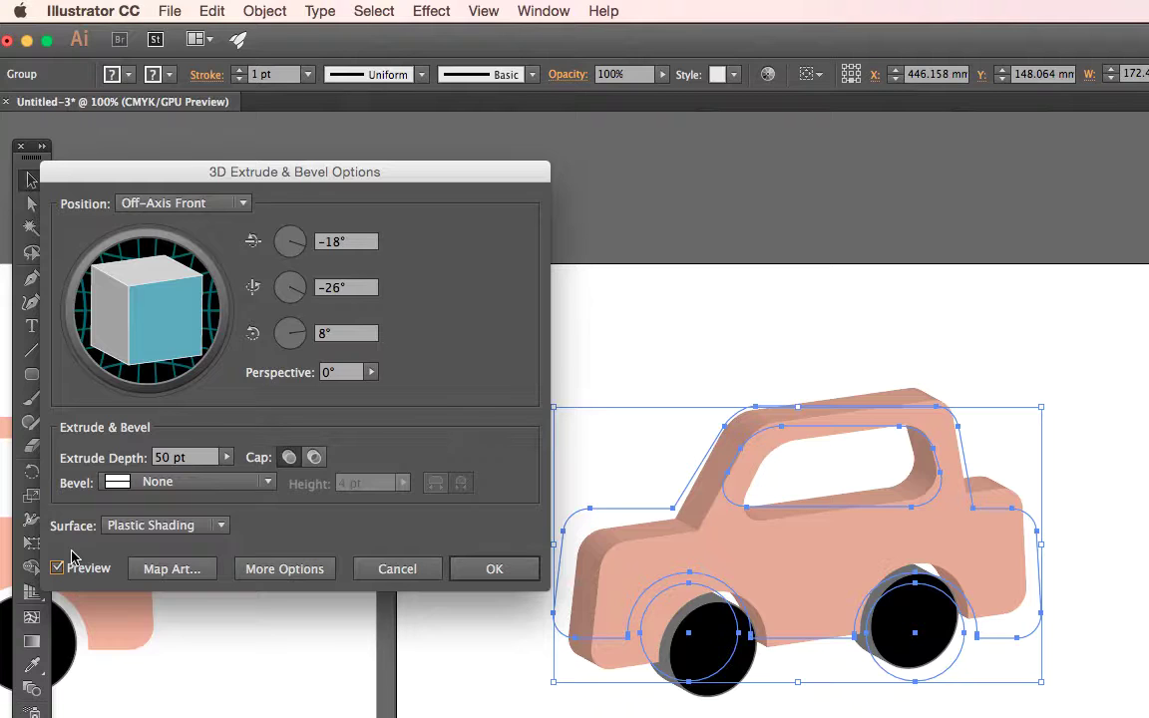
Set the car's extrude depth to 250 pt and refresh the preview
double_click(160, 458)
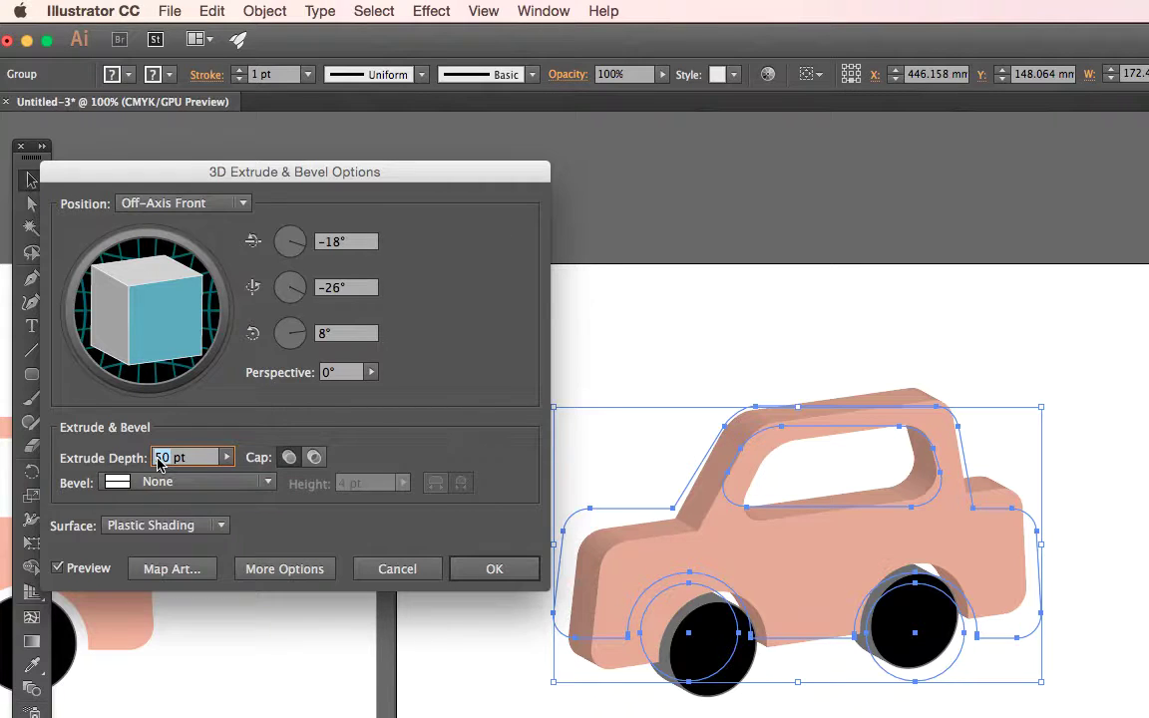
type("250")
left_click(60, 569)
left_click(57, 569)
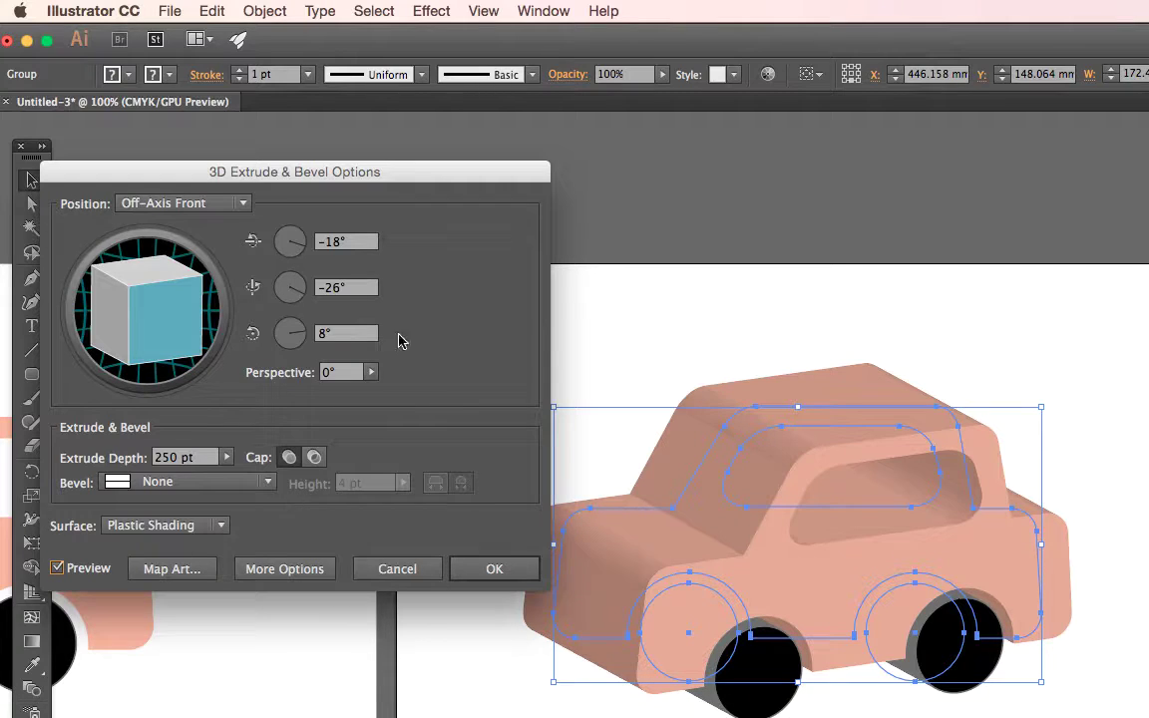
Try the Isometric Left position for the extruded car and settle on Isometric Right
left_click_drag(420, 177, 426, 125)
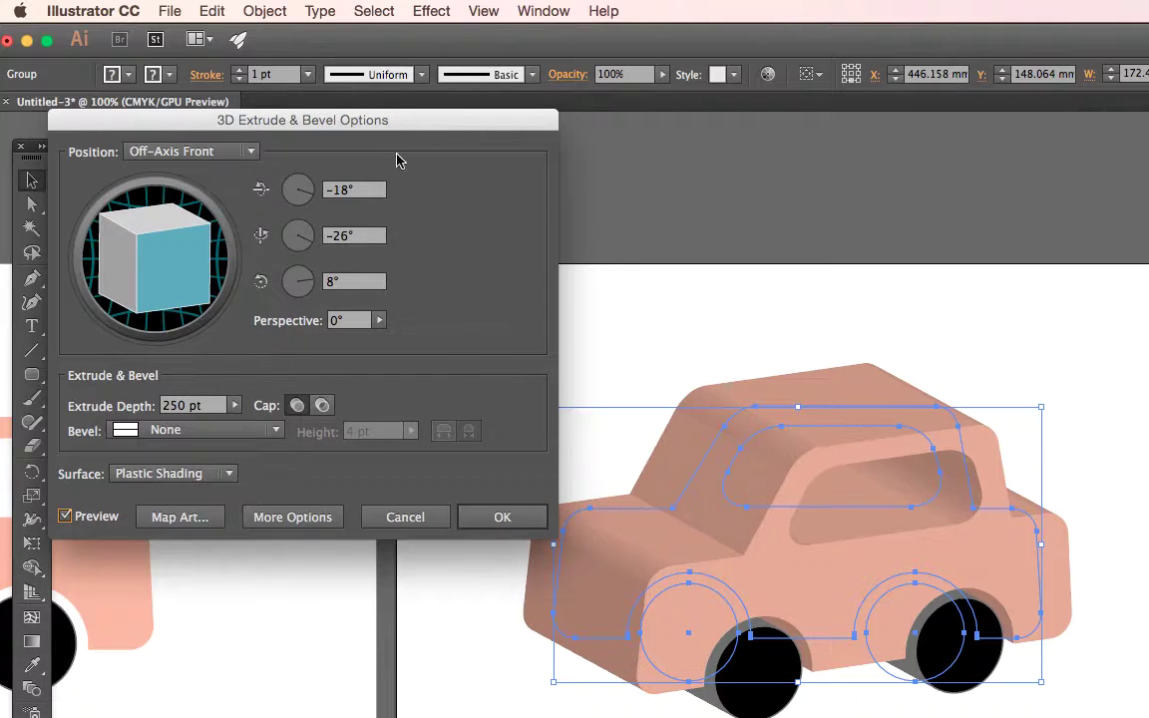
left_click(251, 154)
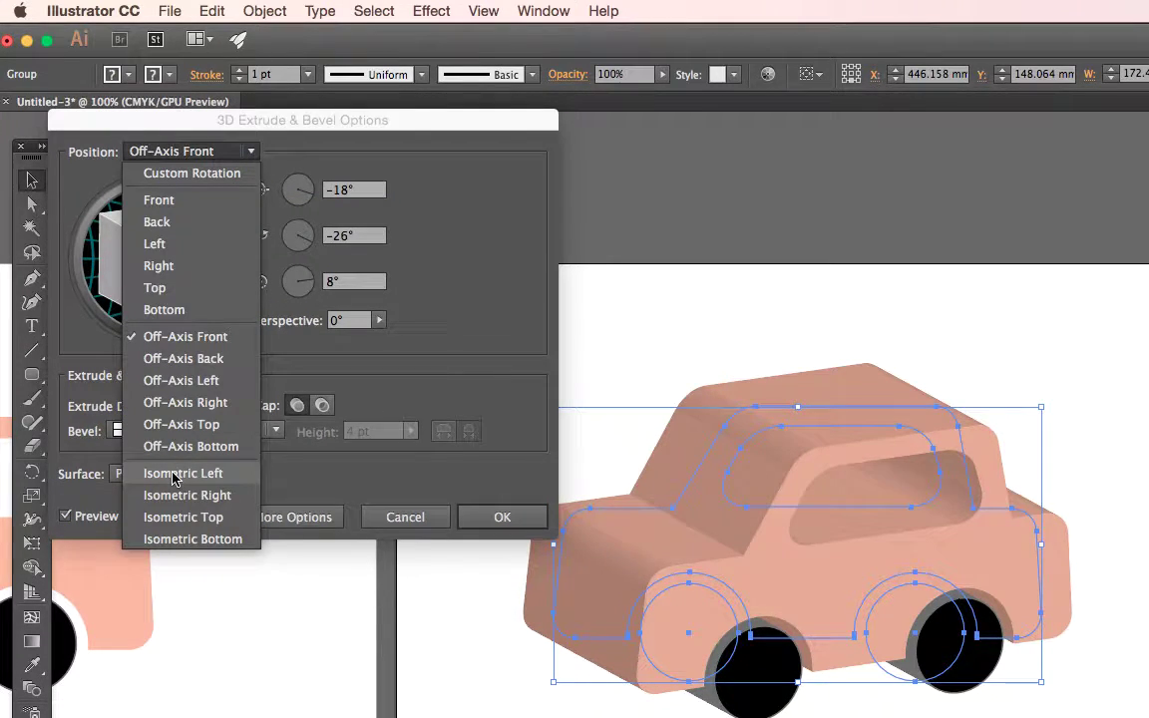
key("Escape")
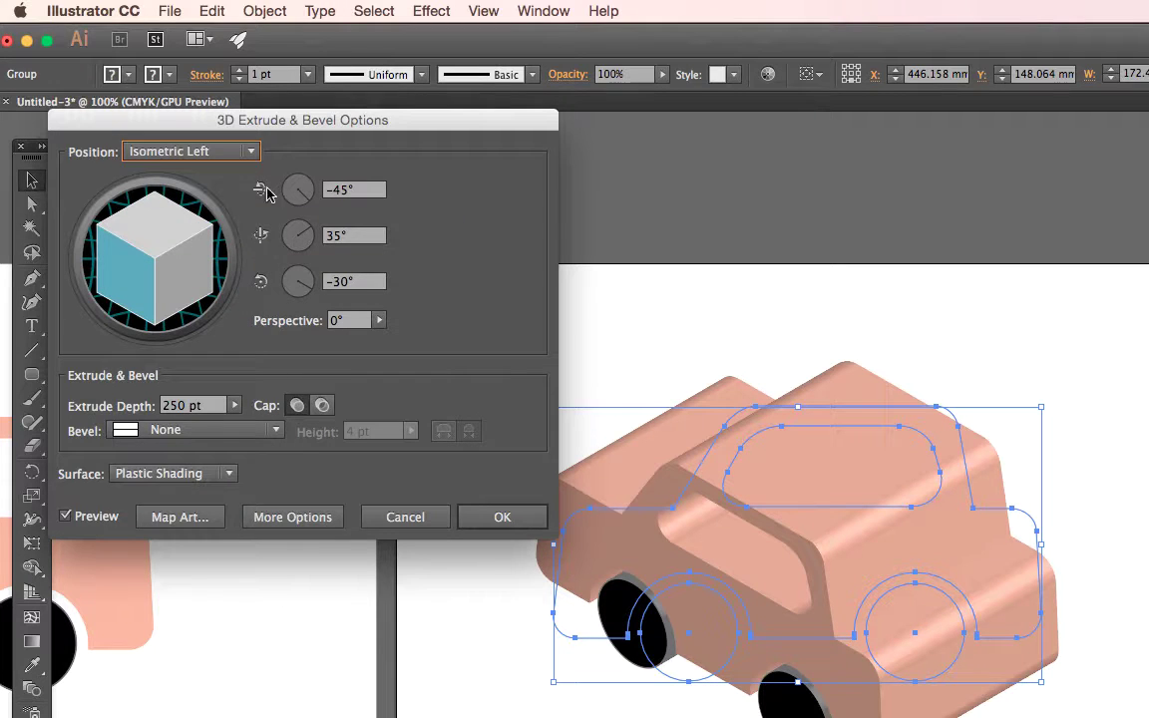
left_click(251, 157)
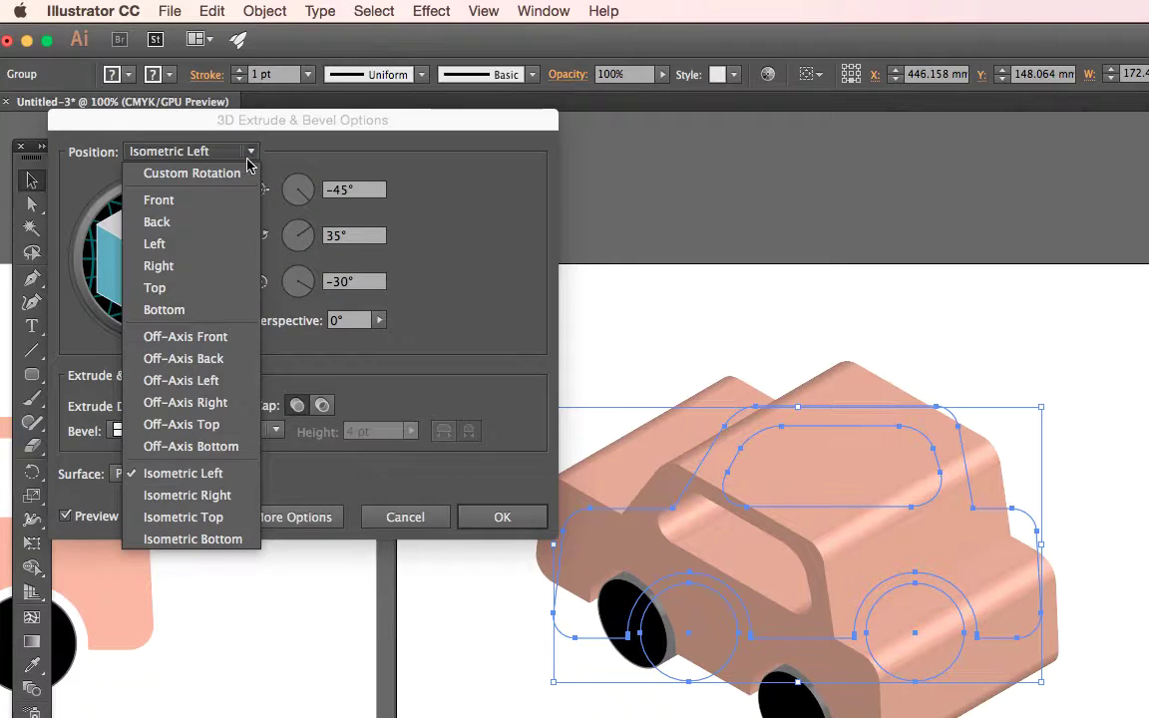
left_click(208, 496)
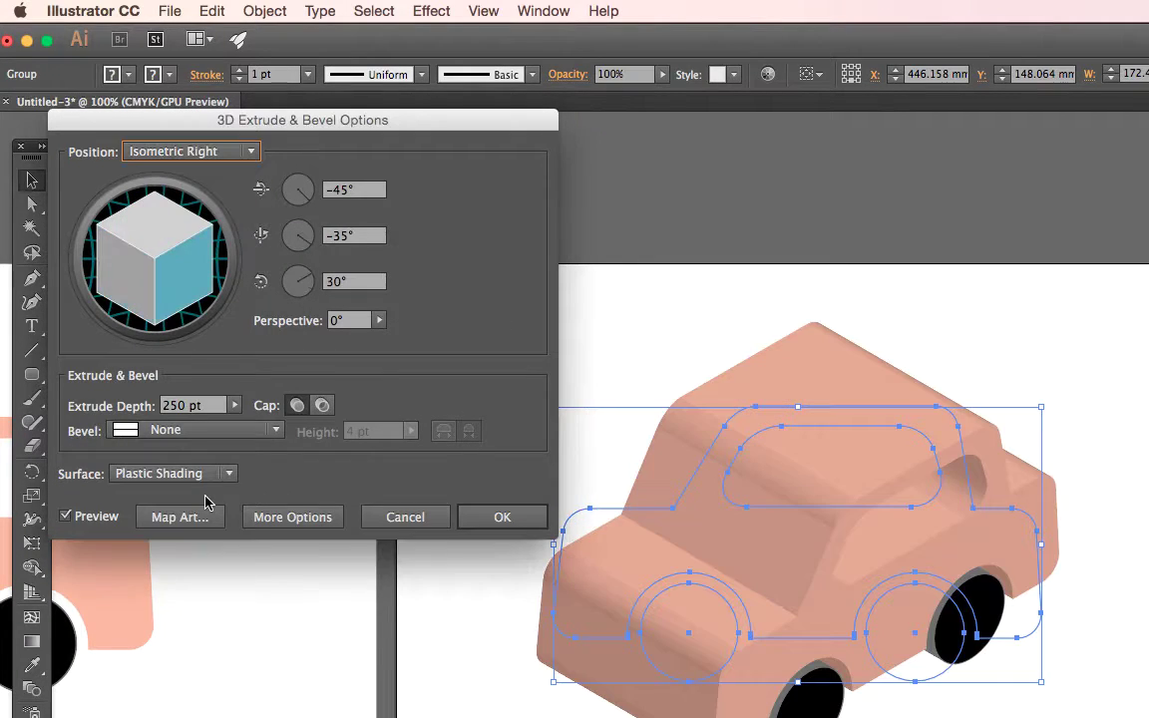
Move the surface light closer to the upper-right edge of the shading sphere, apply the 3D effect and deselect the car
left_click(278, 516)
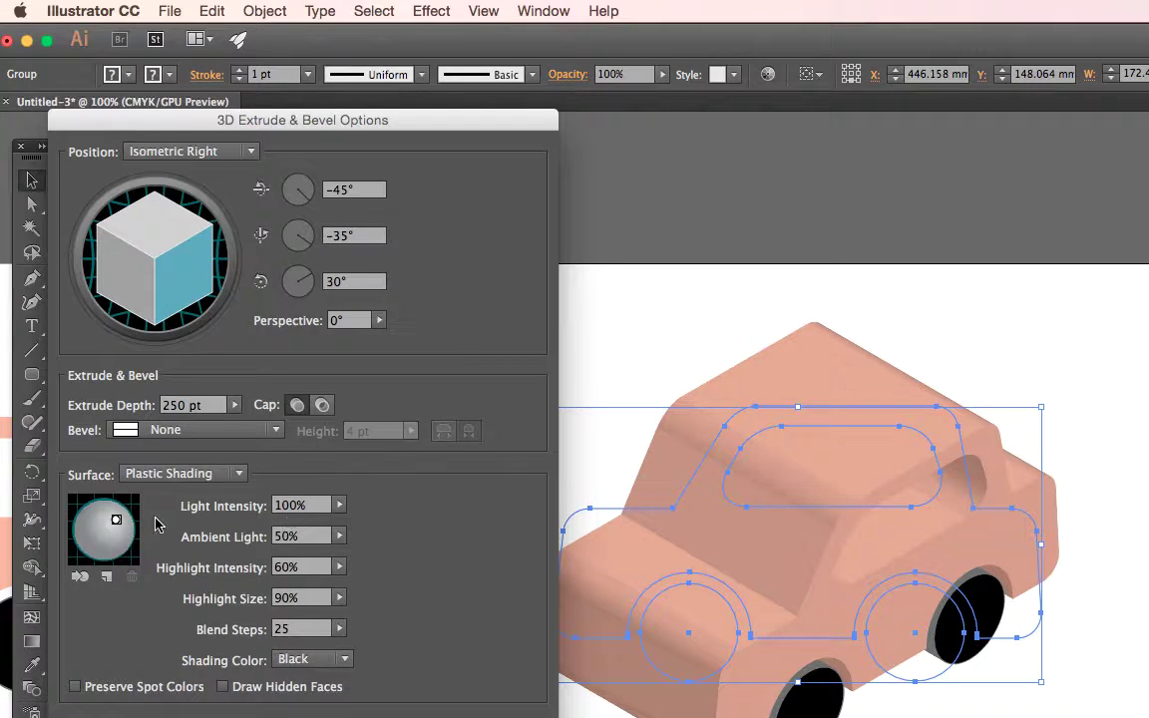
left_click(118, 513)
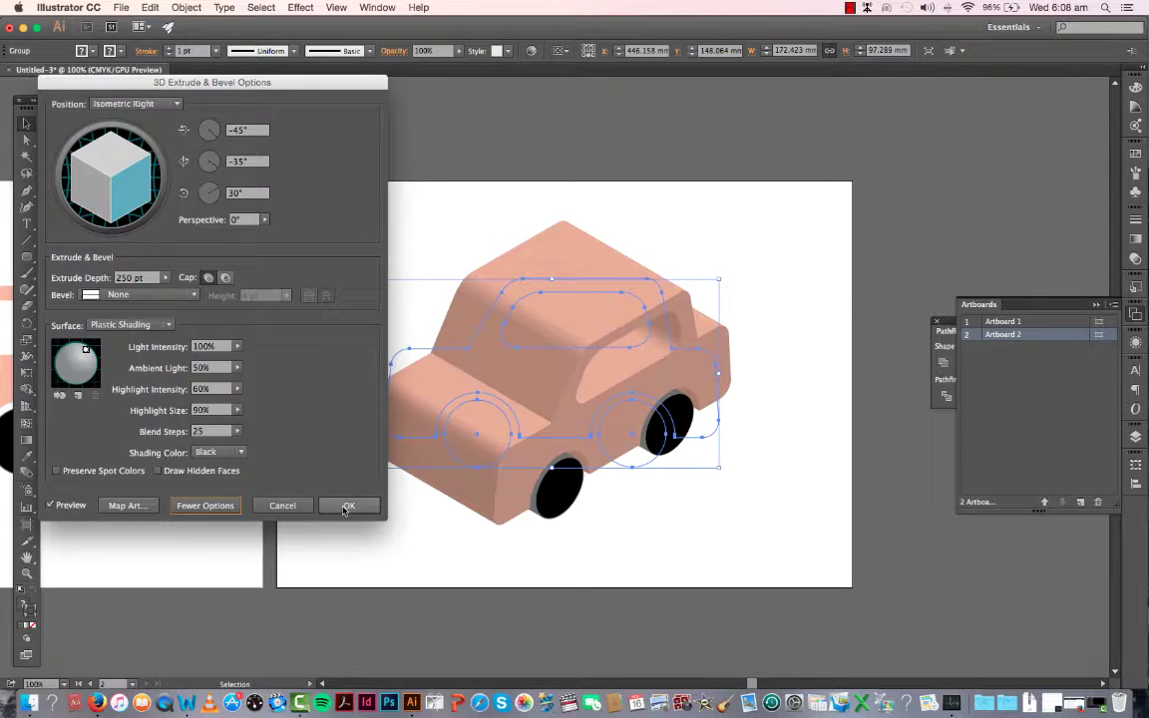
left_click(346, 506)
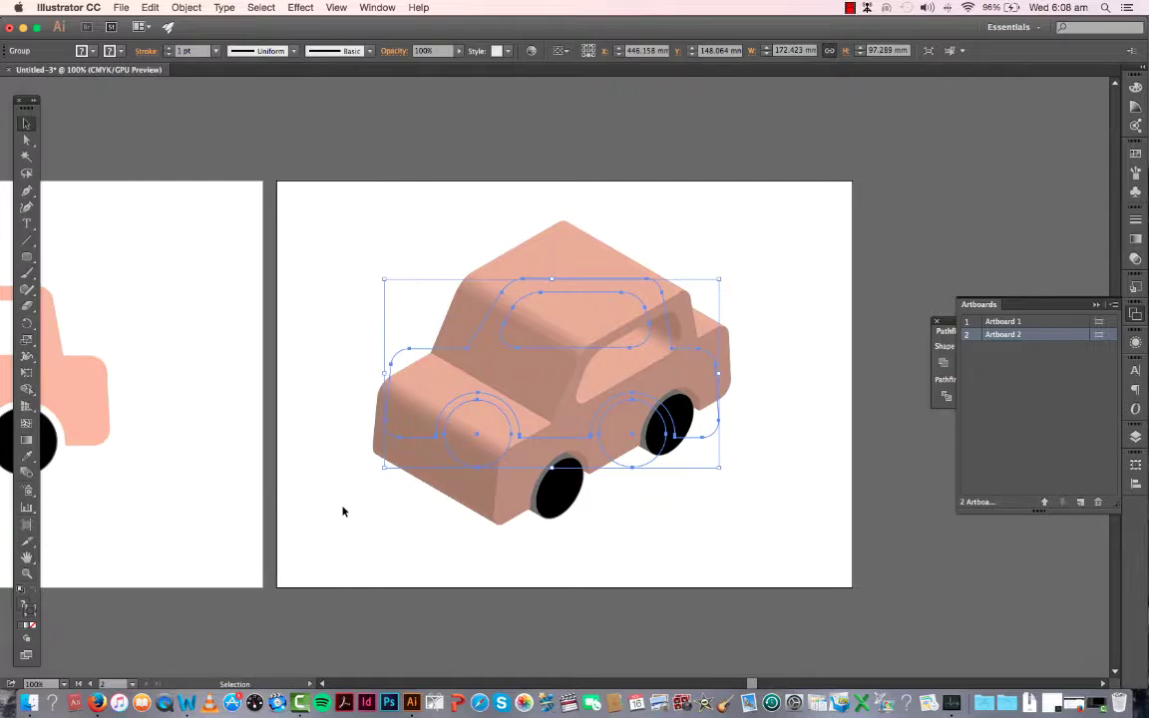
left_click(371, 555)
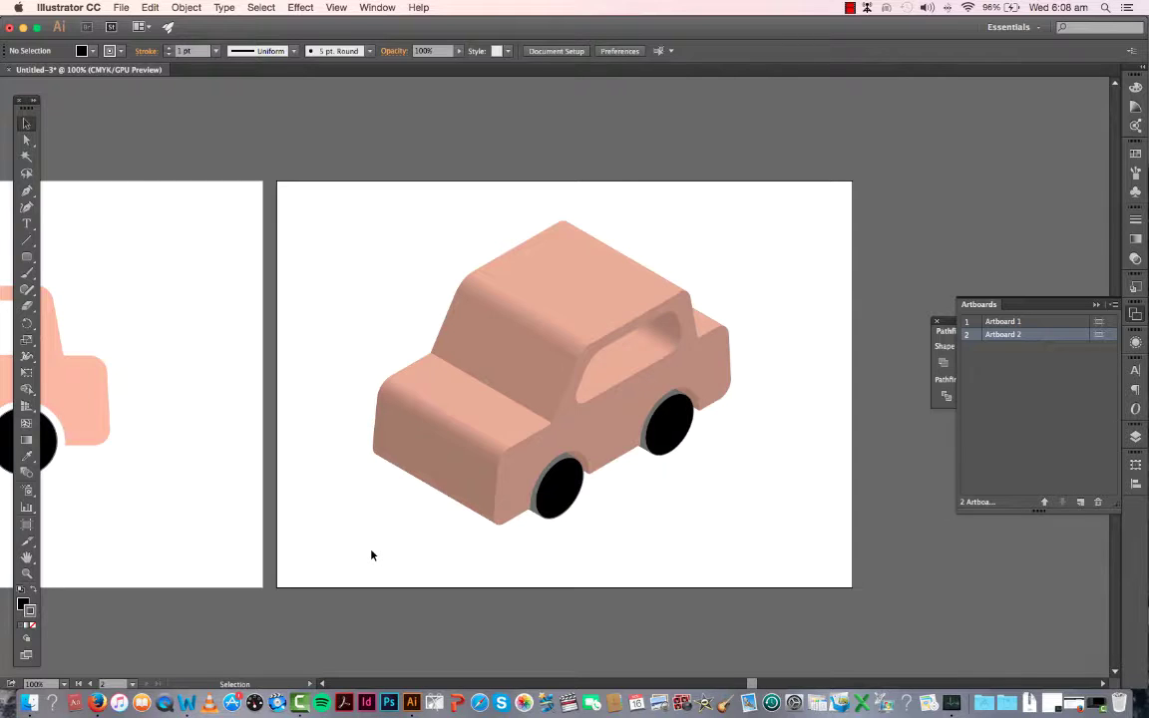
Move the 3D car up and to the right on the second artboard, deselect it and bring up the shape tools
left_click(451, 461)
left_click_drag(430, 470, 512, 432)
left_click(462, 491)
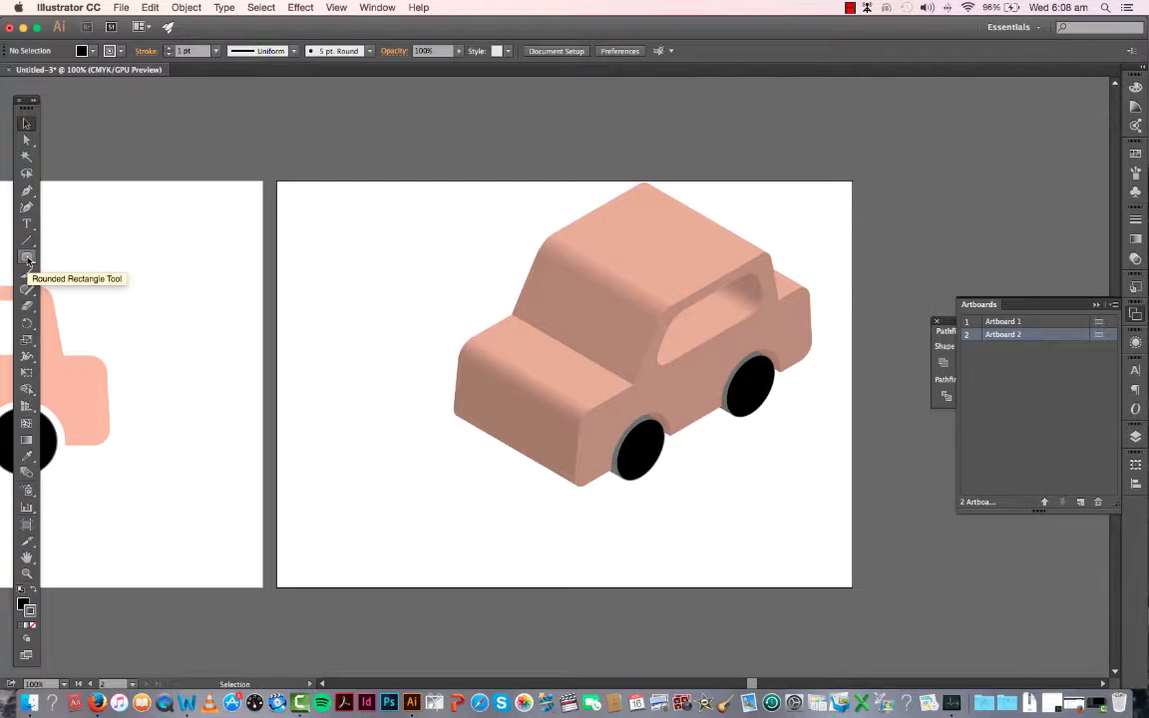
left_click_drag(28, 259, 53, 262)
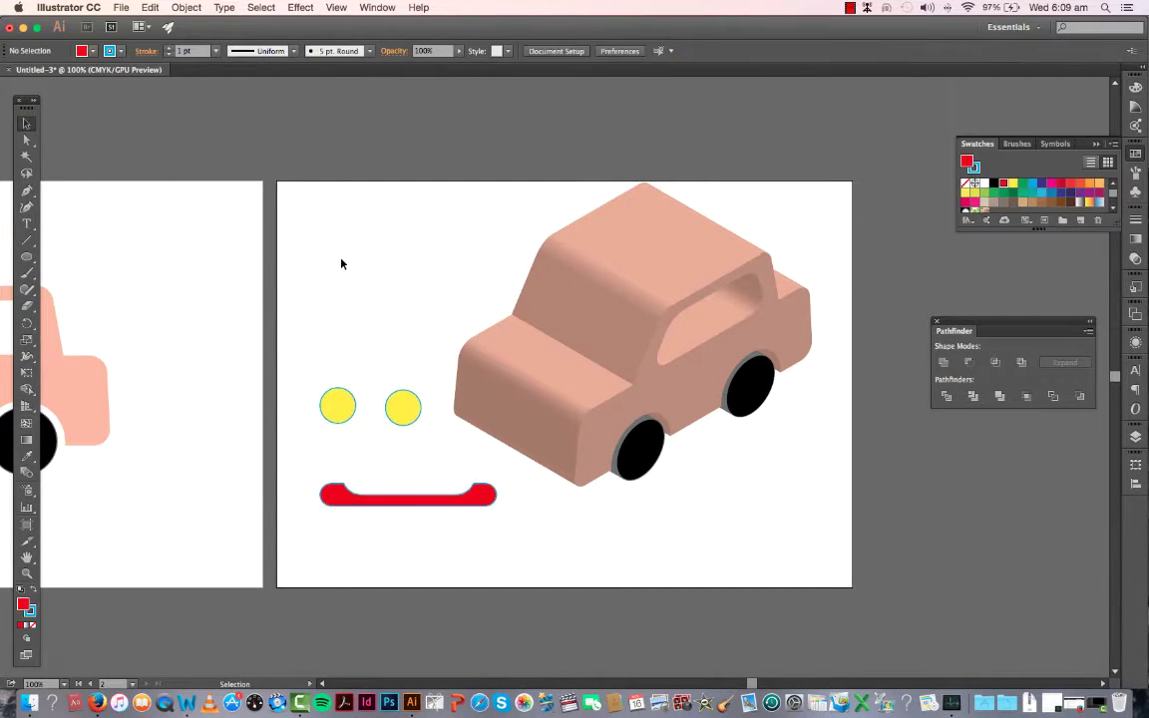
Start a 3D Extrude & Bevel effect on the red bumper with the preview enabled and its options moved clear of the artwork
left_click(476, 502)
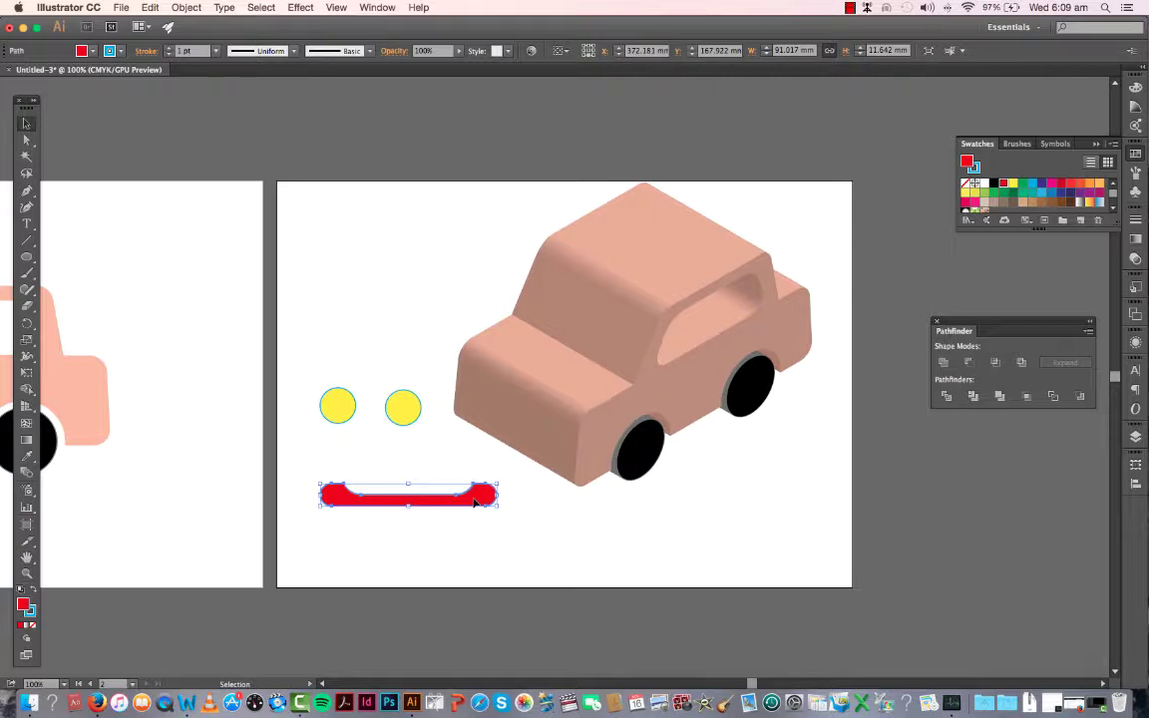
left_click(301, 8)
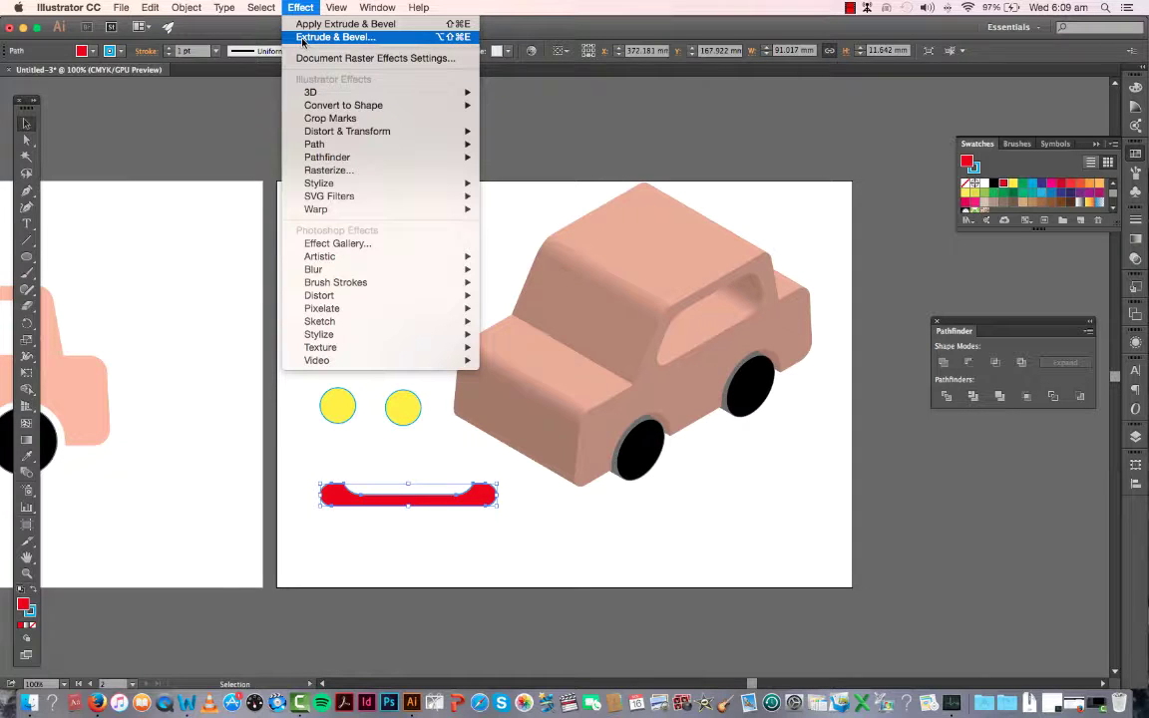
left_click(302, 38)
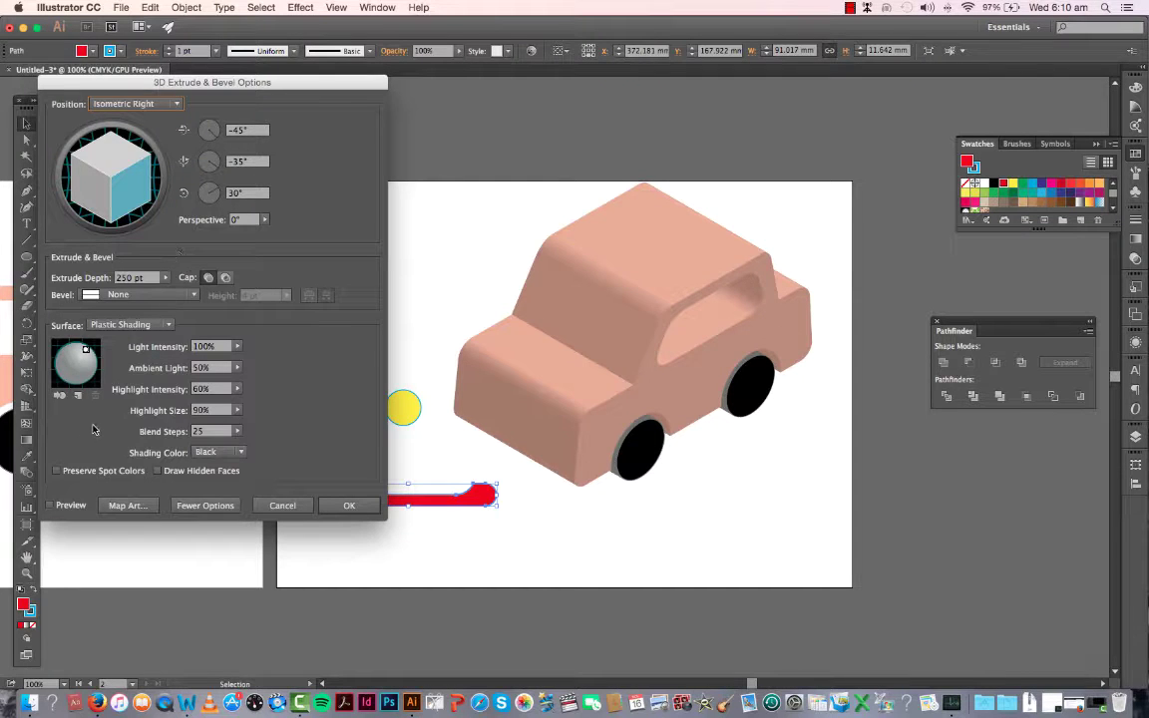
left_click(49, 505)
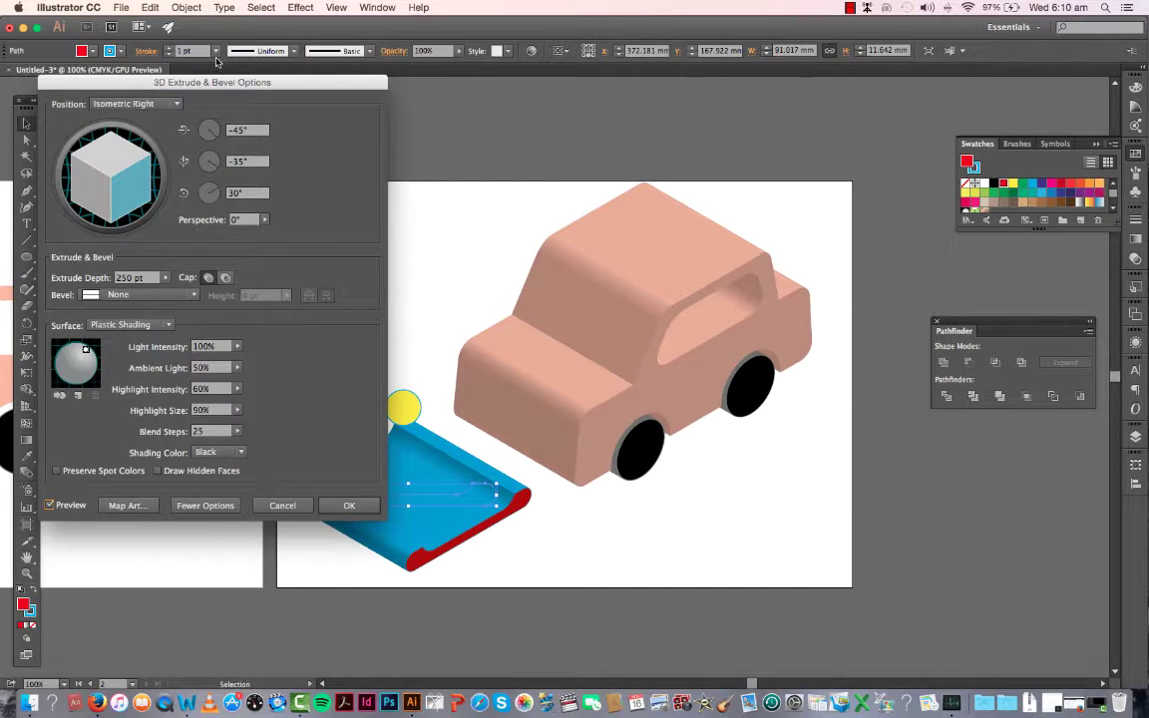
left_click_drag(255, 80, 1040, 77)
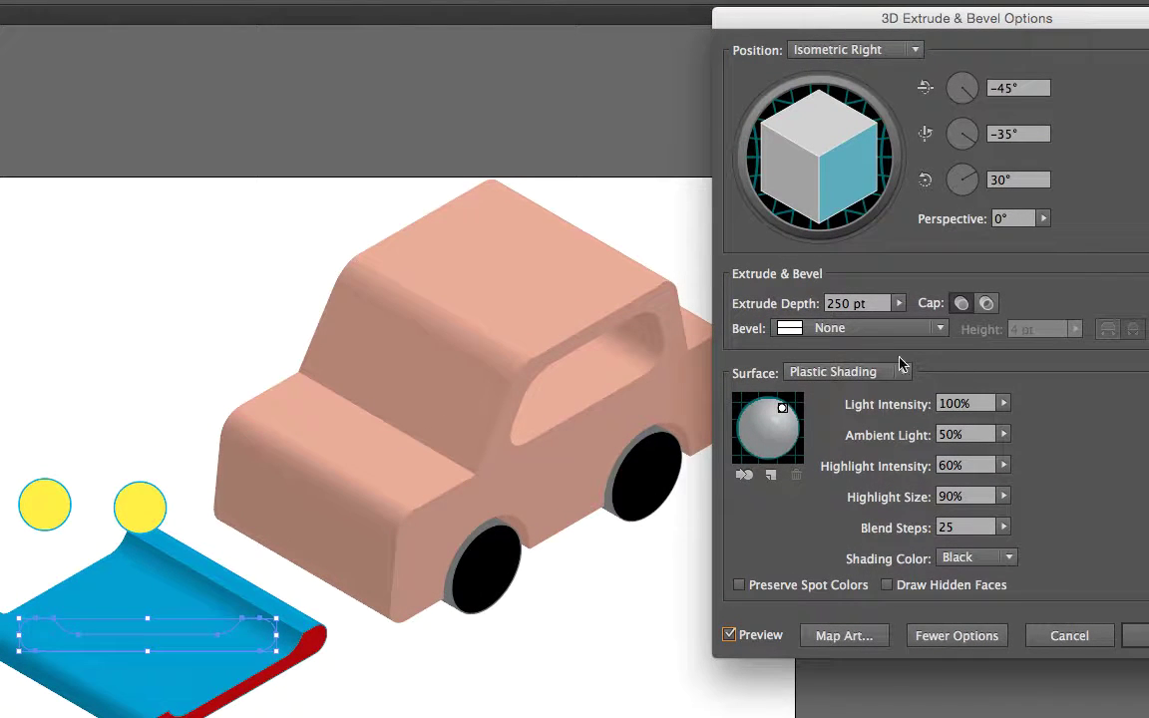
Set the bumper's extrude depth to 20 pt and refresh the preview
double_click(834, 304)
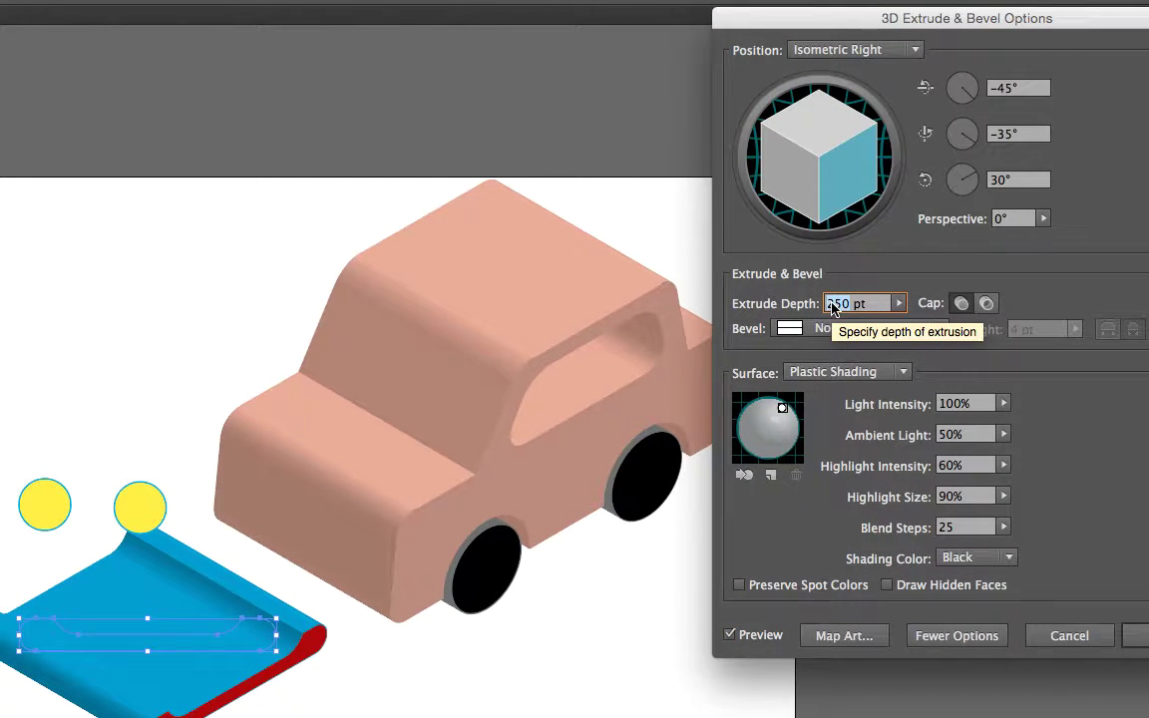
type("20")
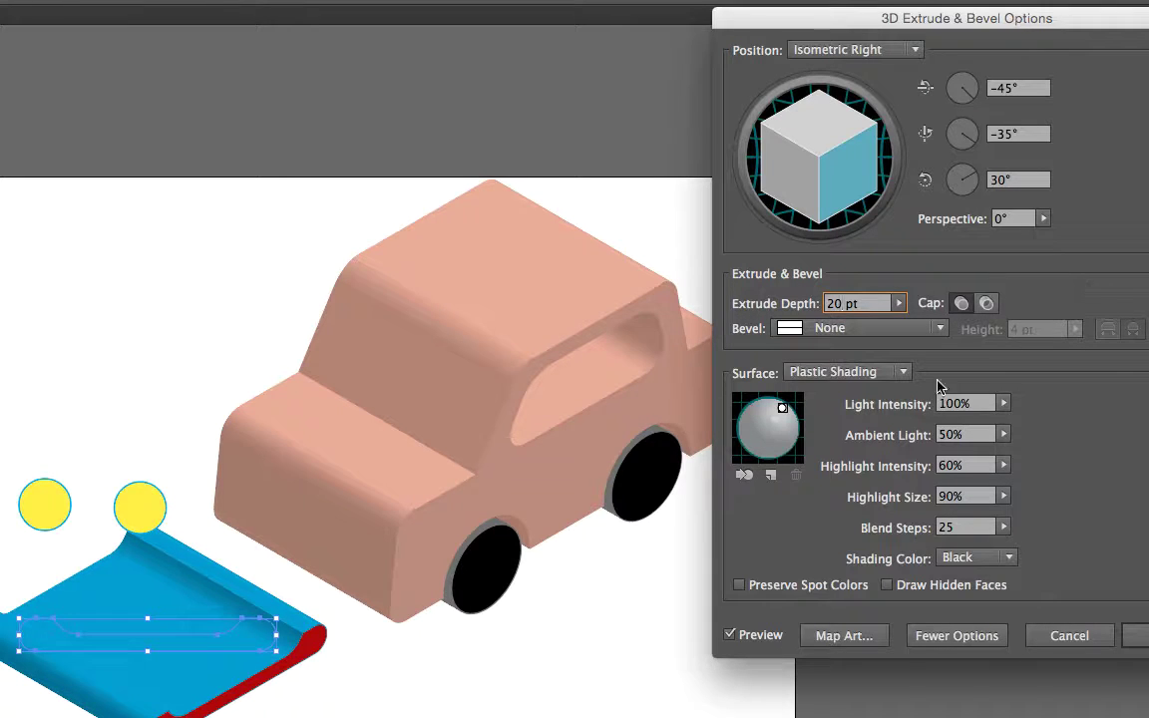
left_click(730, 635)
left_click(729, 636)
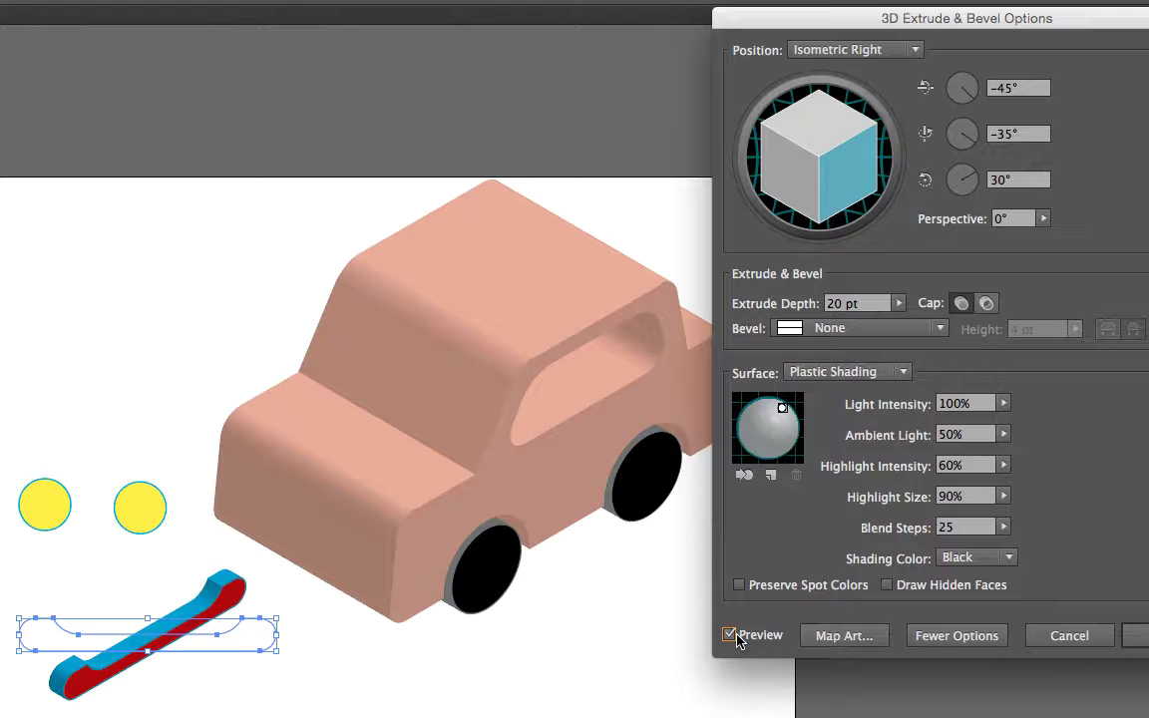
Set the bumper's 3D position to Isometric Left and apply the effect
left_click(916, 52)
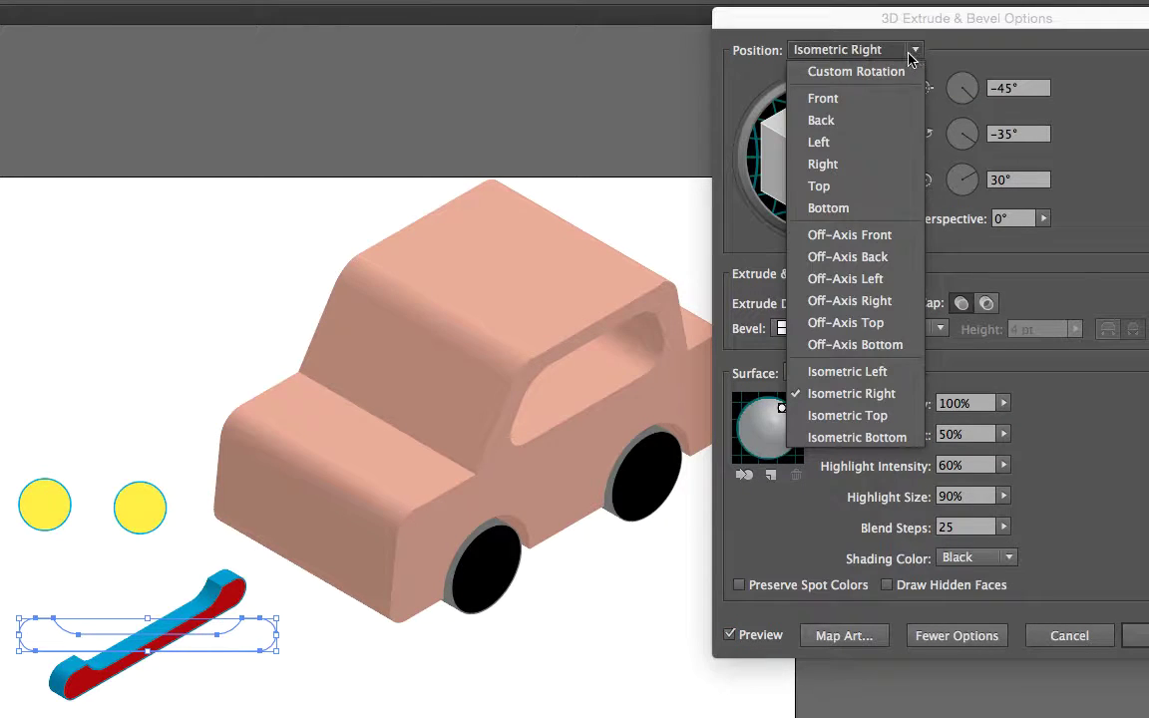
left_click(866, 372)
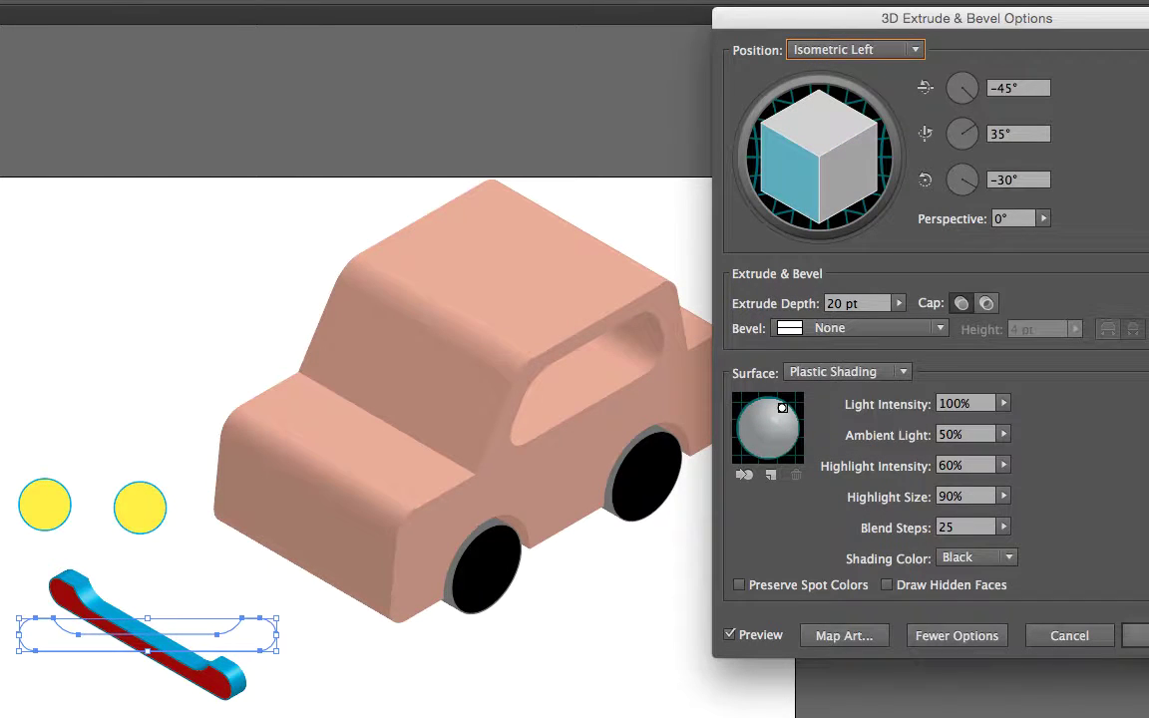
key("Return")
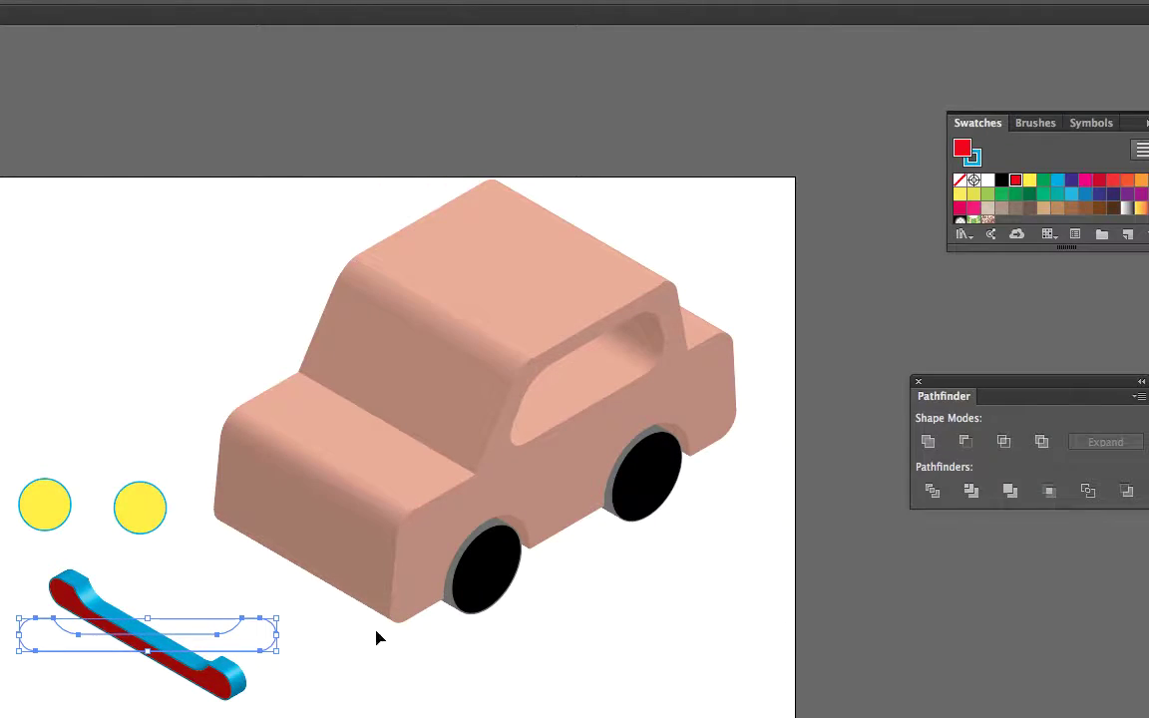
Try the extruded bumper against the car's front, and undo both the move and the 3D effect
left_click_drag(225, 687, 380, 600)
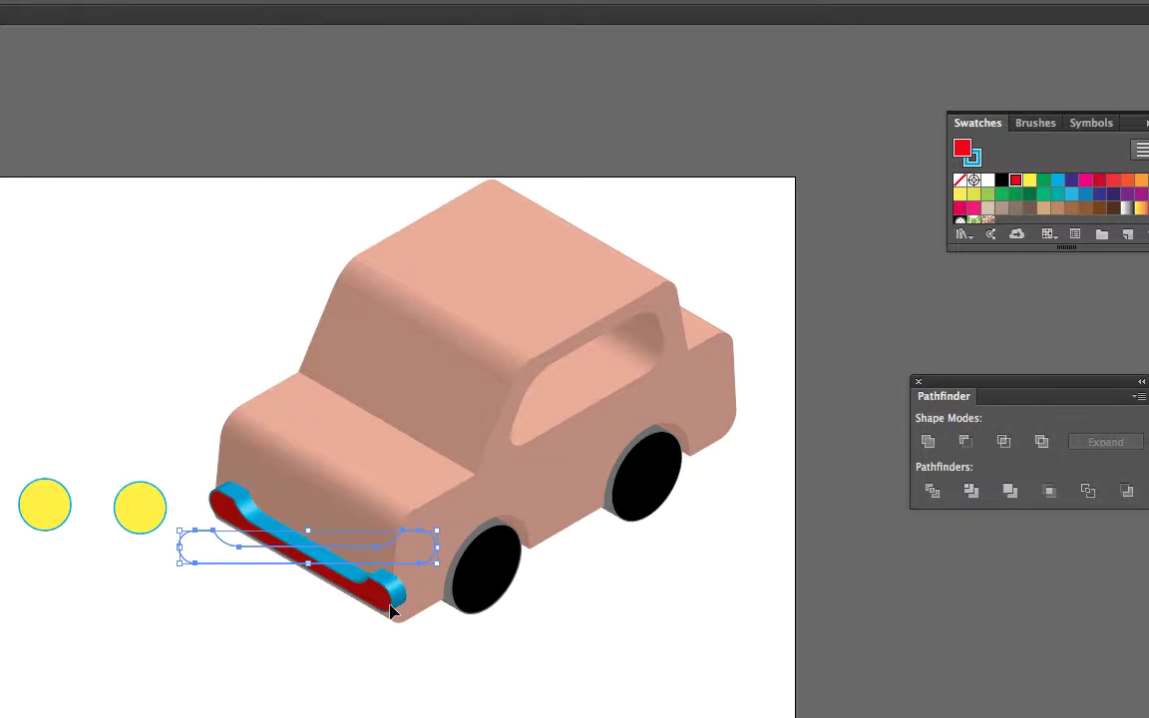
key("super+z")
key("super+z")
key("super+z")
key("super+z")
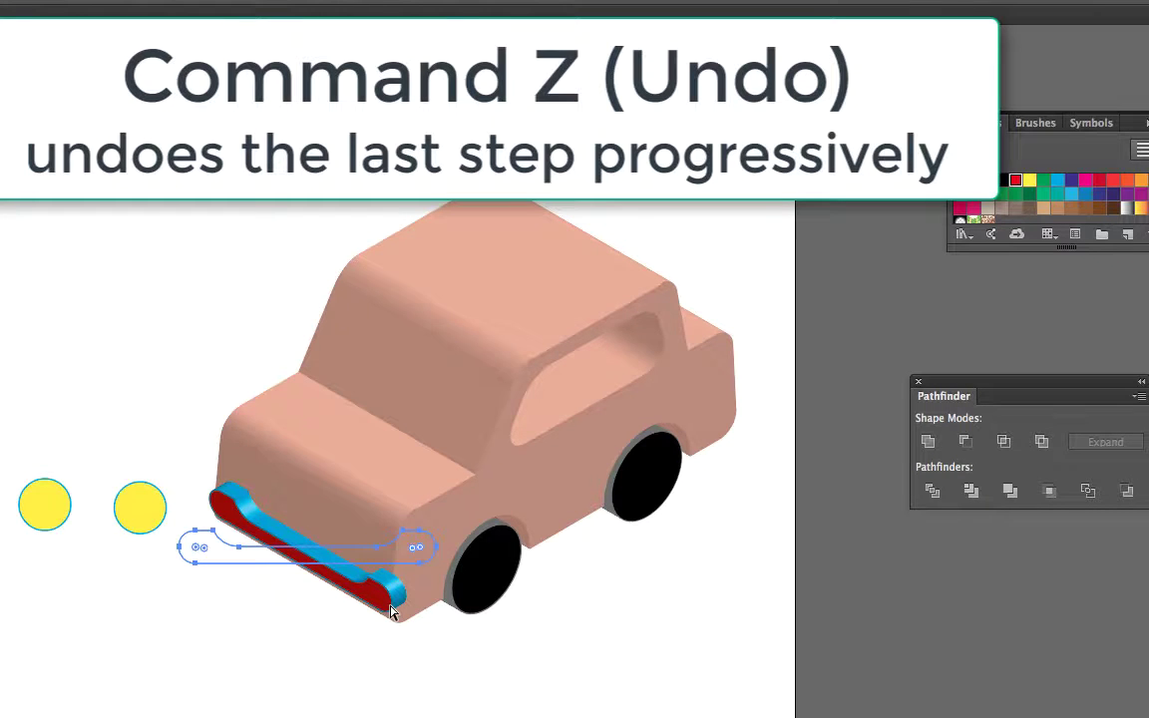
key("super+z")
key("super+z")
key("super+z")
key("super+z")
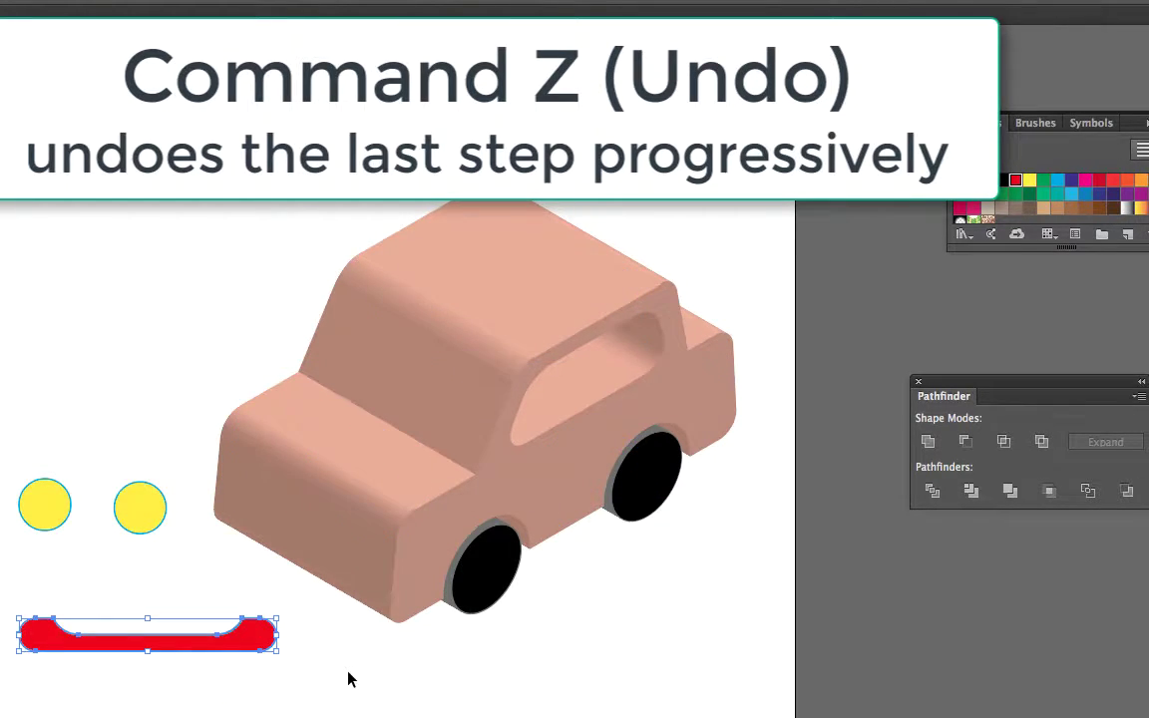
Narrow the flat red bumper to about 80 mm wide, keeping its height
left_click_drag(275, 623, 245, 633)
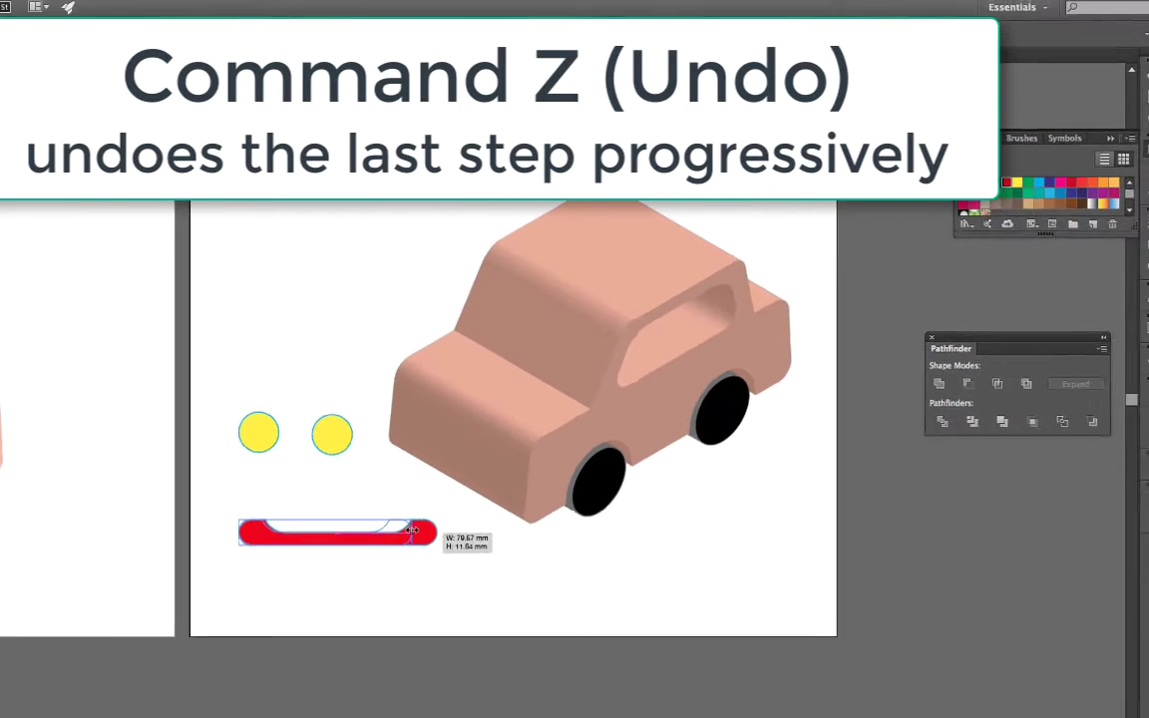
left_click_drag(412, 529, 407, 529)
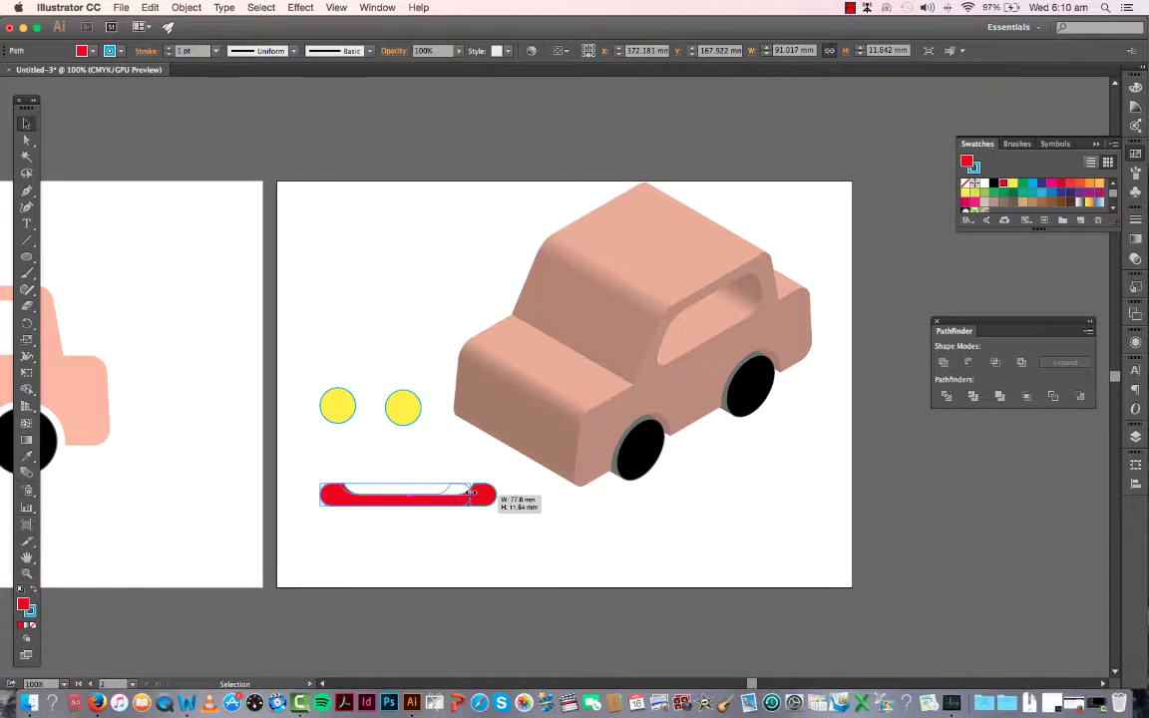
left_click_drag(472, 492, 475, 492)
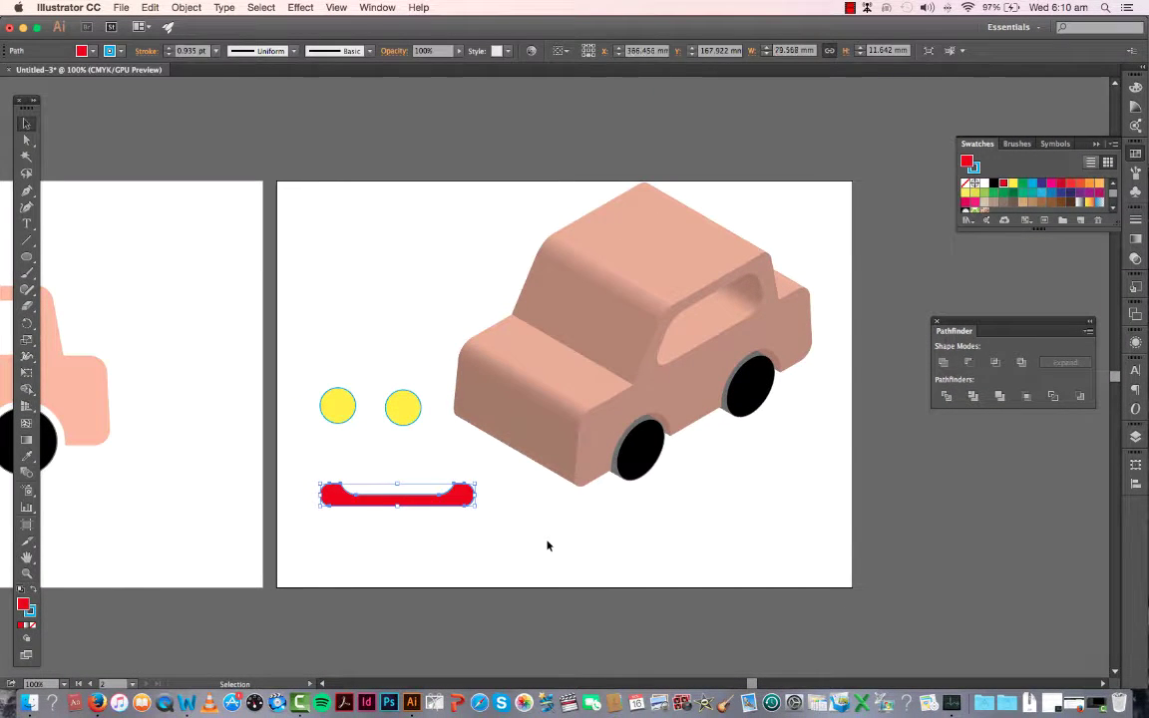
Apply 3D Extrude & Bevel to the narrowed bumper with the Isometric Left position and a 20 pt depth, previewing it first
left_click(299, 8)
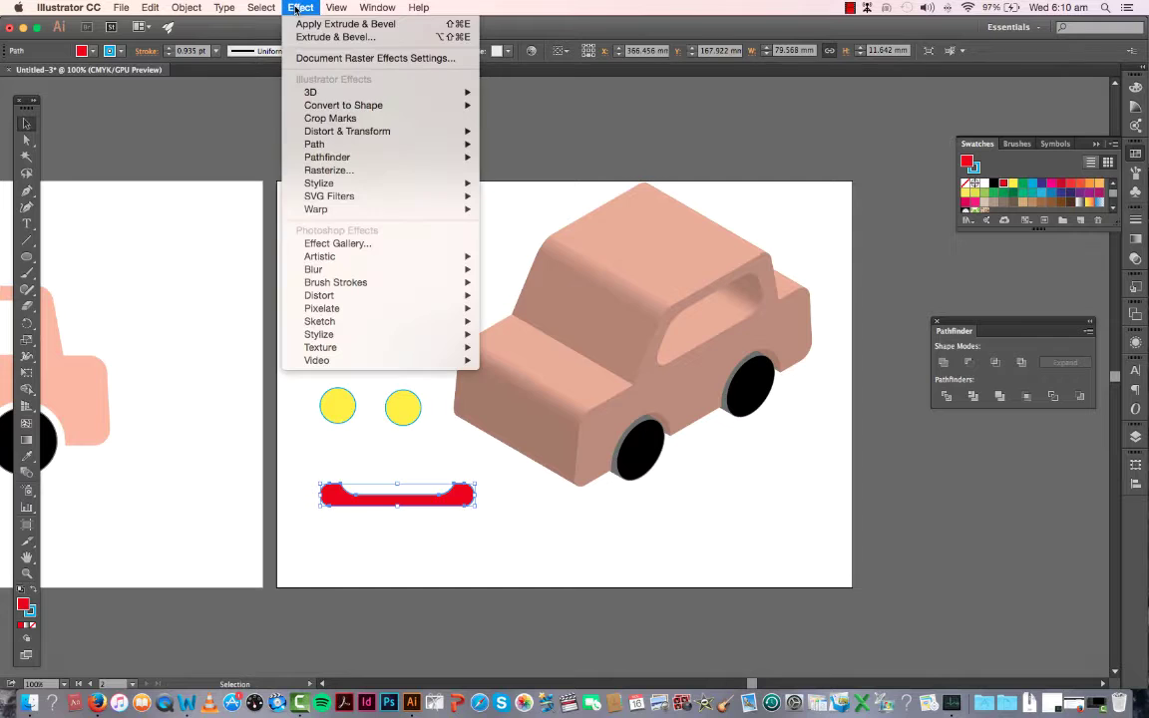
left_click(311, 38)
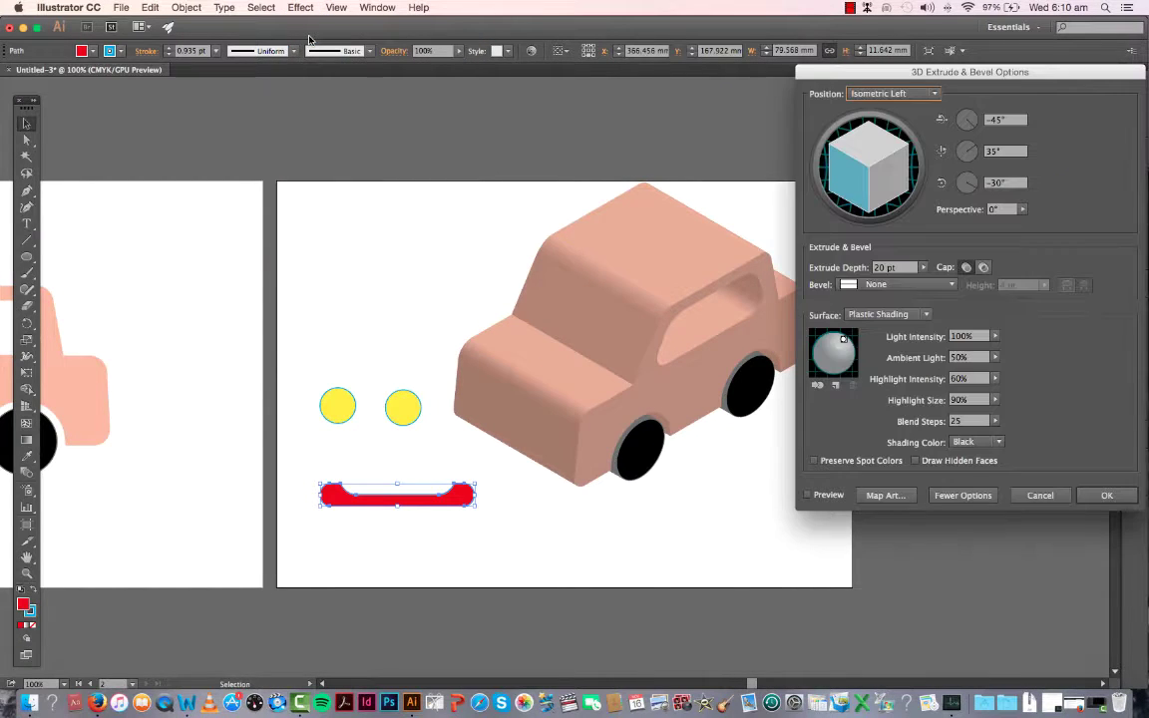
left_click(807, 495)
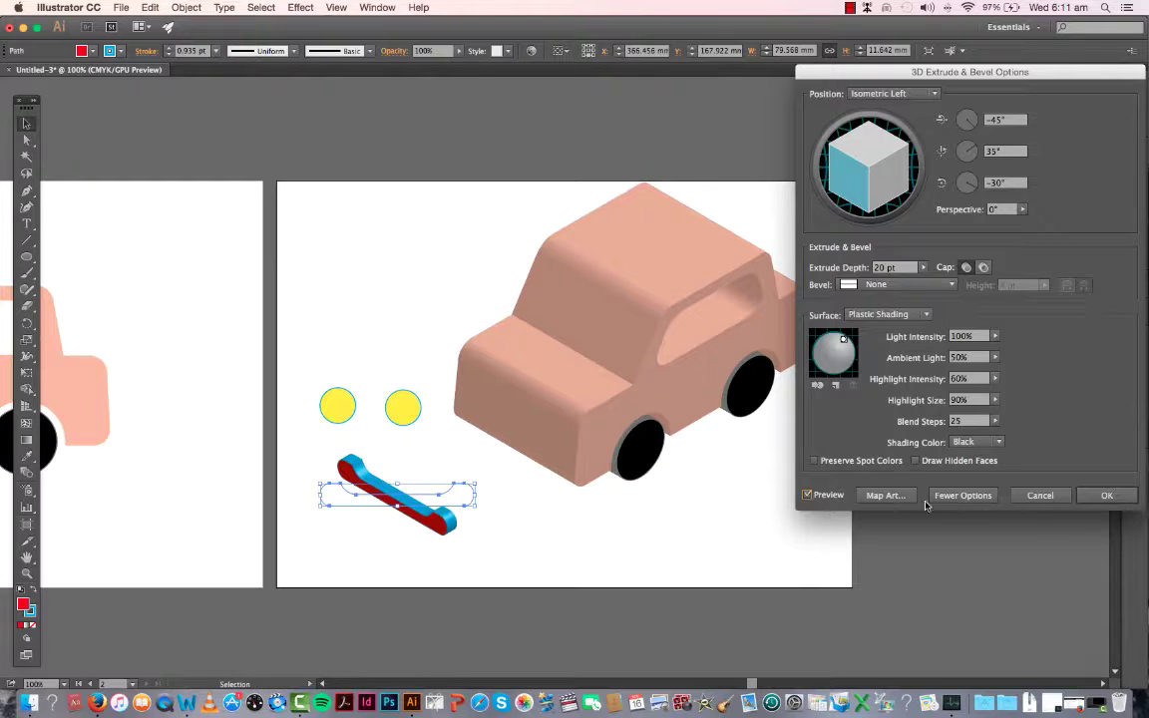
left_click(1100, 496)
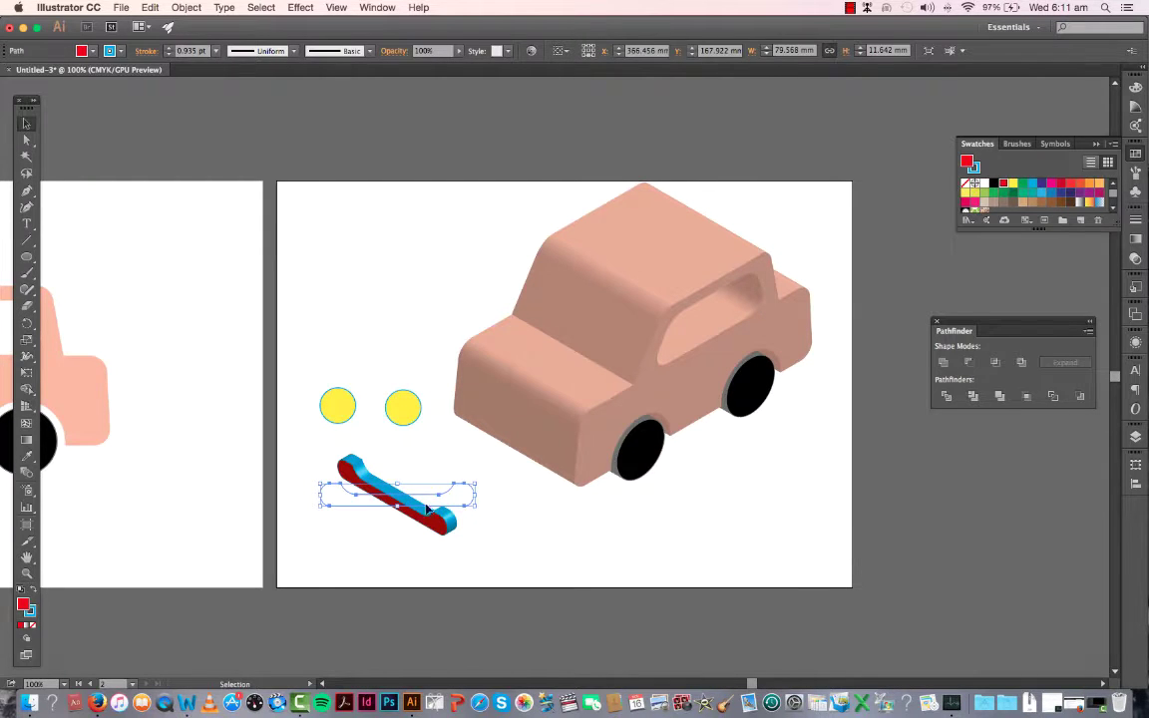
Place the extruded bumper along the lower front edge of the car, nudge it into alignment and deselect it
left_click_drag(414, 525, 525, 454)
key("Right")
key("Right")
key("Right")
key("Down")
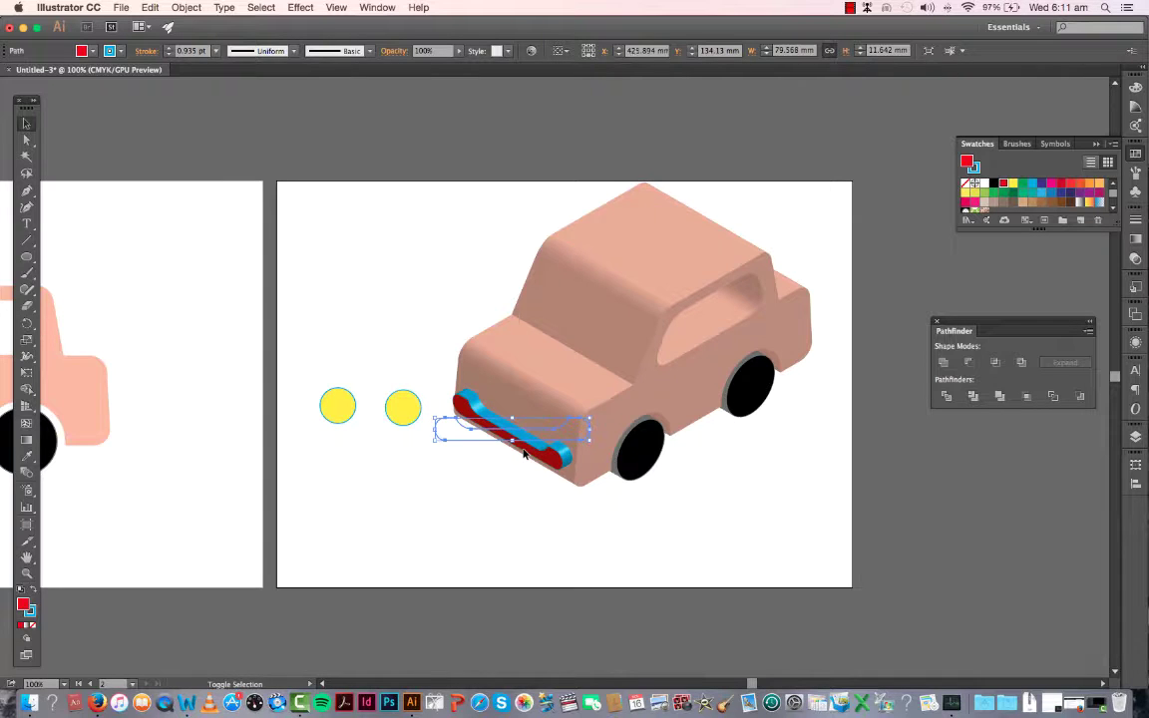
key("Left")
key("Up")
left_click(459, 502)
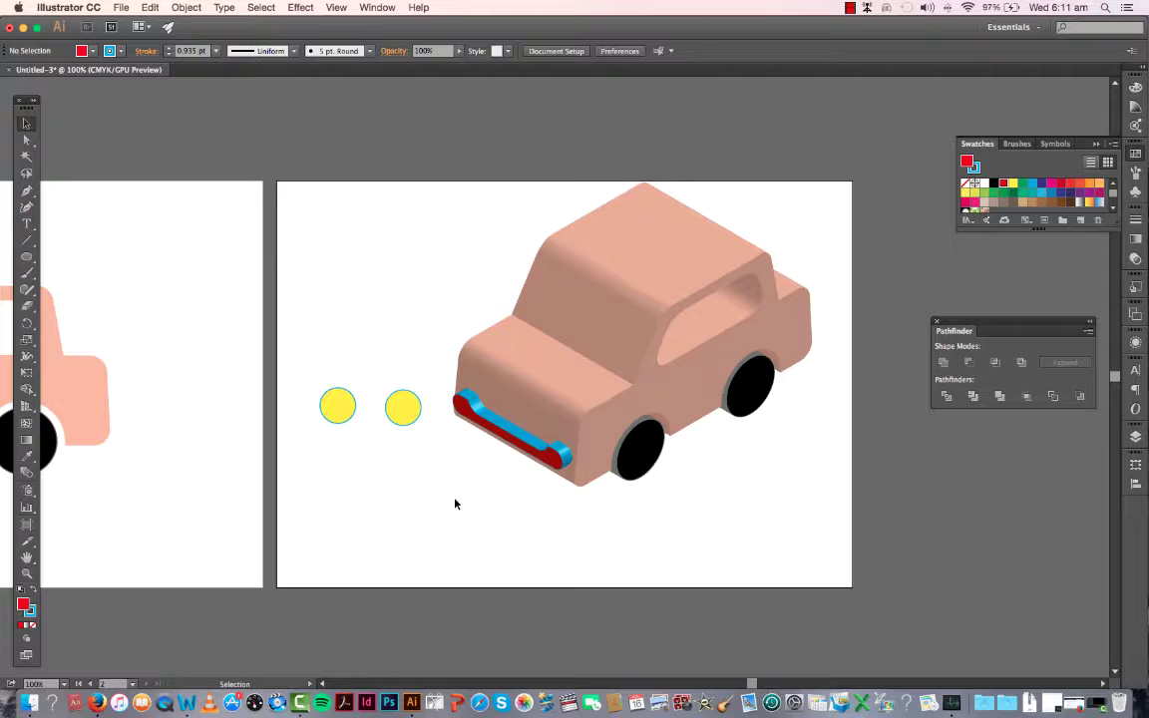
Select both yellow headlight circles and scale them down together to about 14.7 mm in diameter each
left_click(340, 410)
left_click(413, 410, "shift")
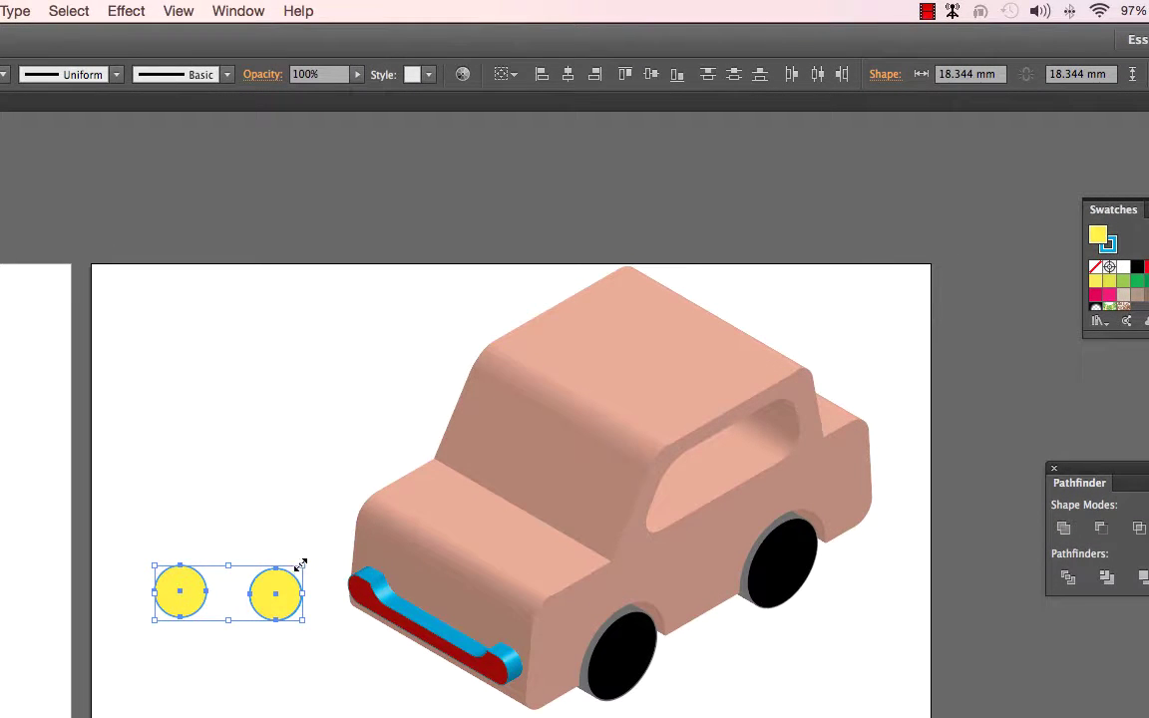
left_click_drag(305, 566, 287, 578)
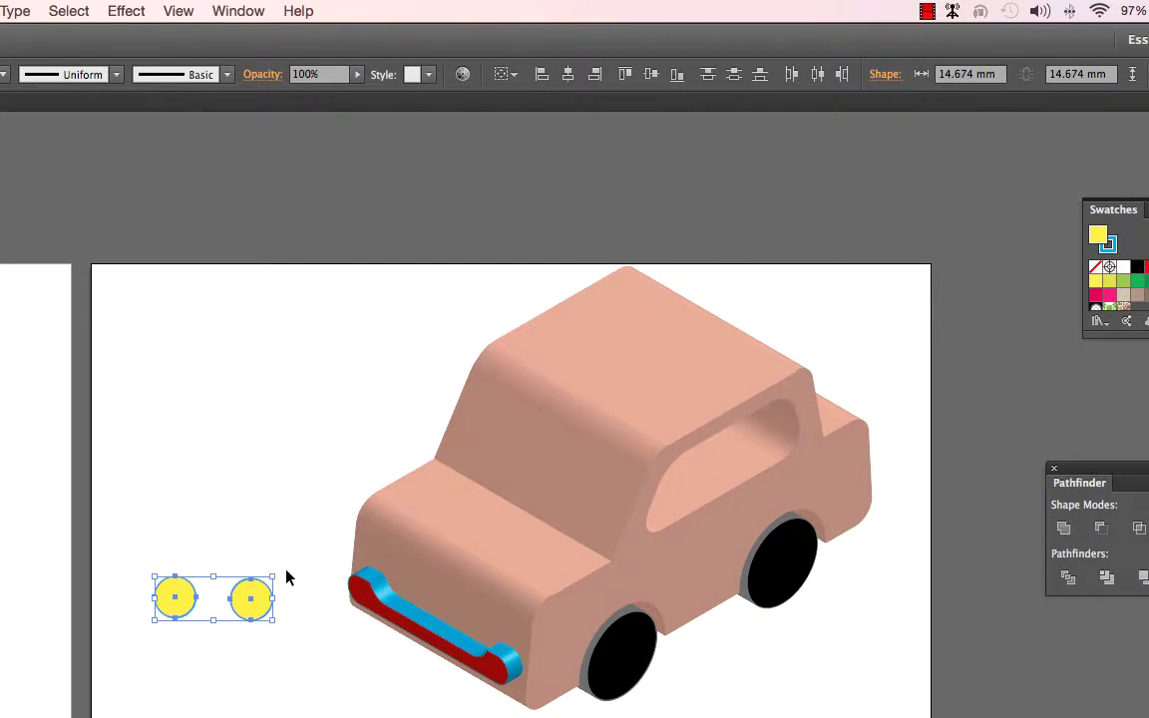
Apply the last-used Extrude & Bevel settings to both headlight circles and deselect them
left_click(127, 12)
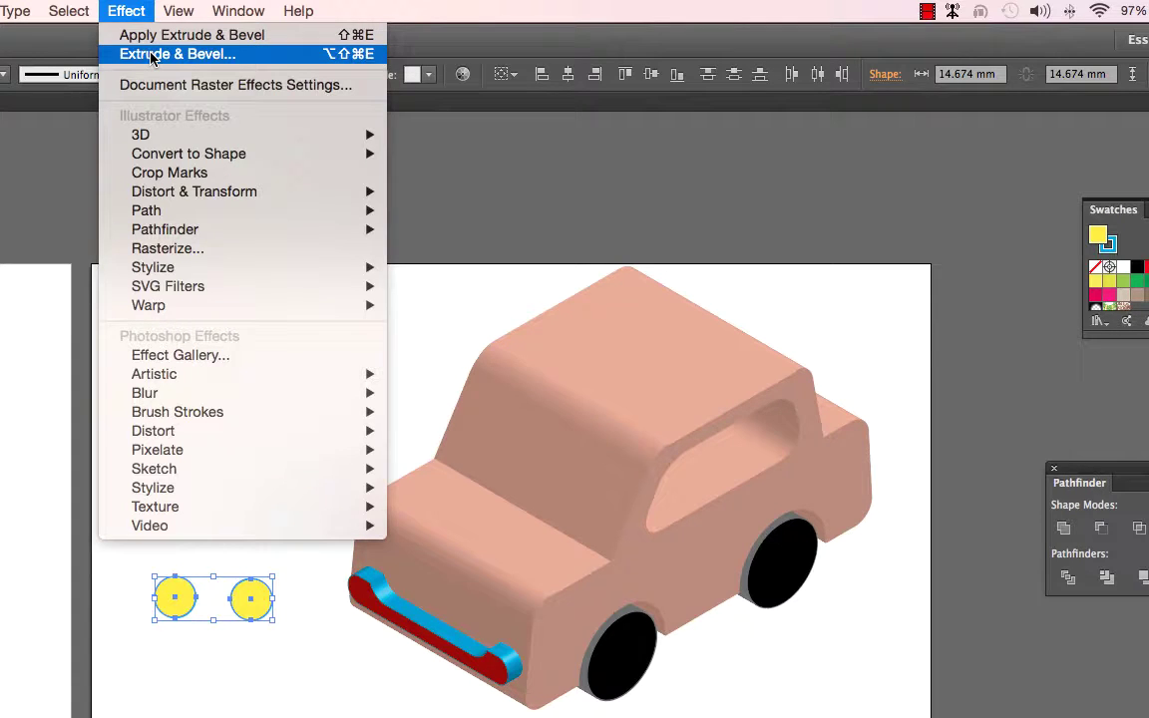
mouse_move(168, 140)
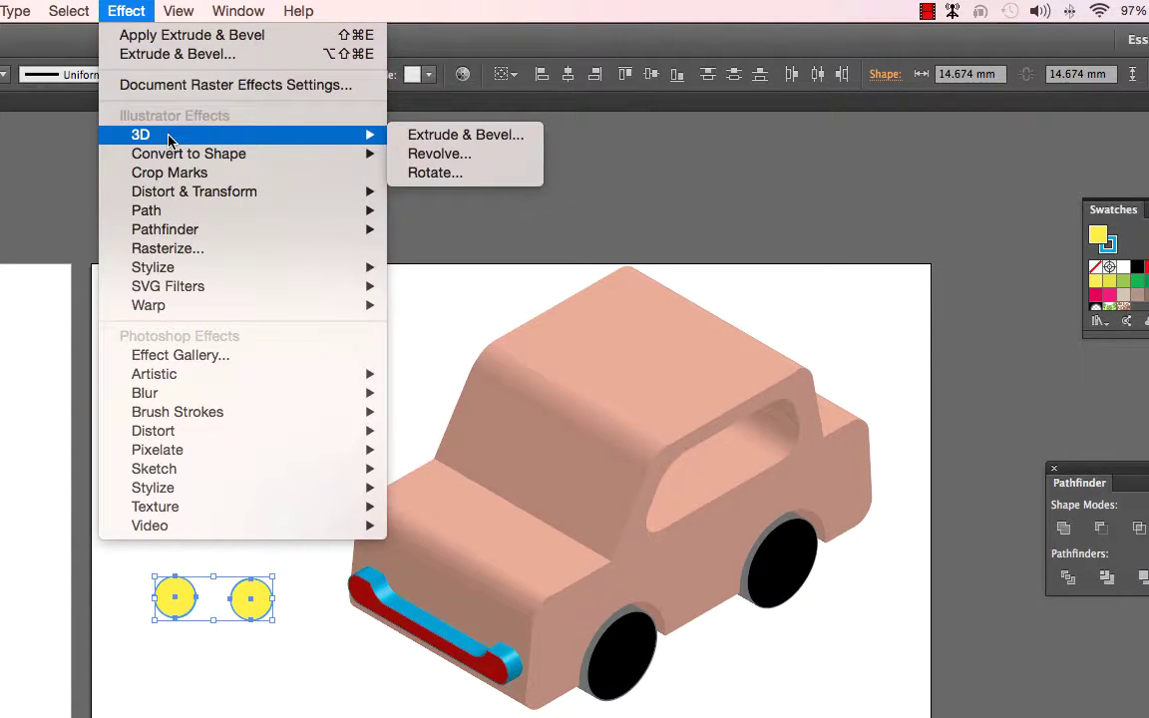
left_click(192, 35)
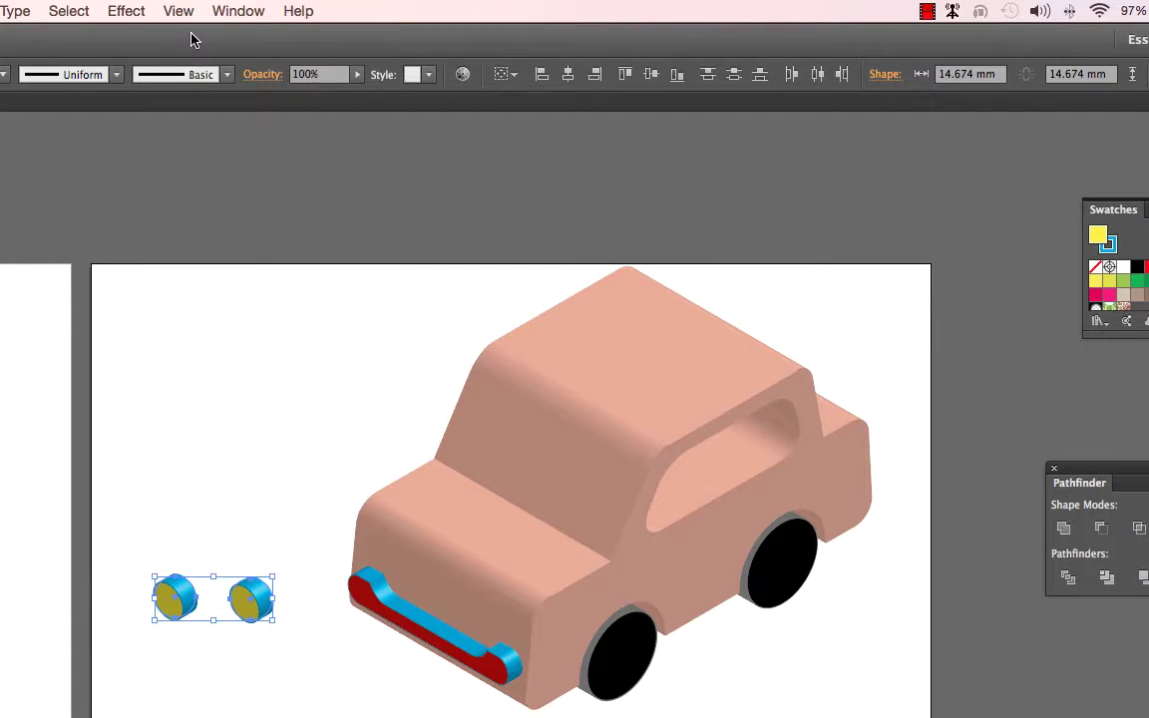
left_click(240, 649)
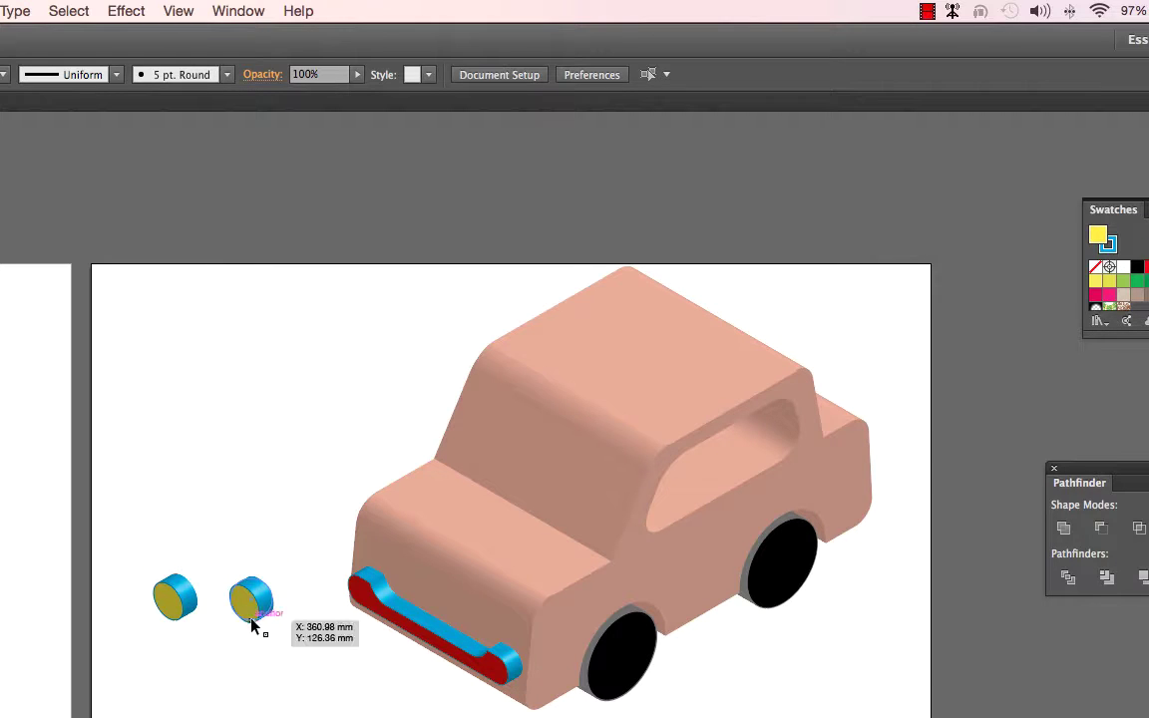
Place one extruded headlight above each end of the bumper on the car's front and deselect them
left_click_drag(261, 607, 504, 620)
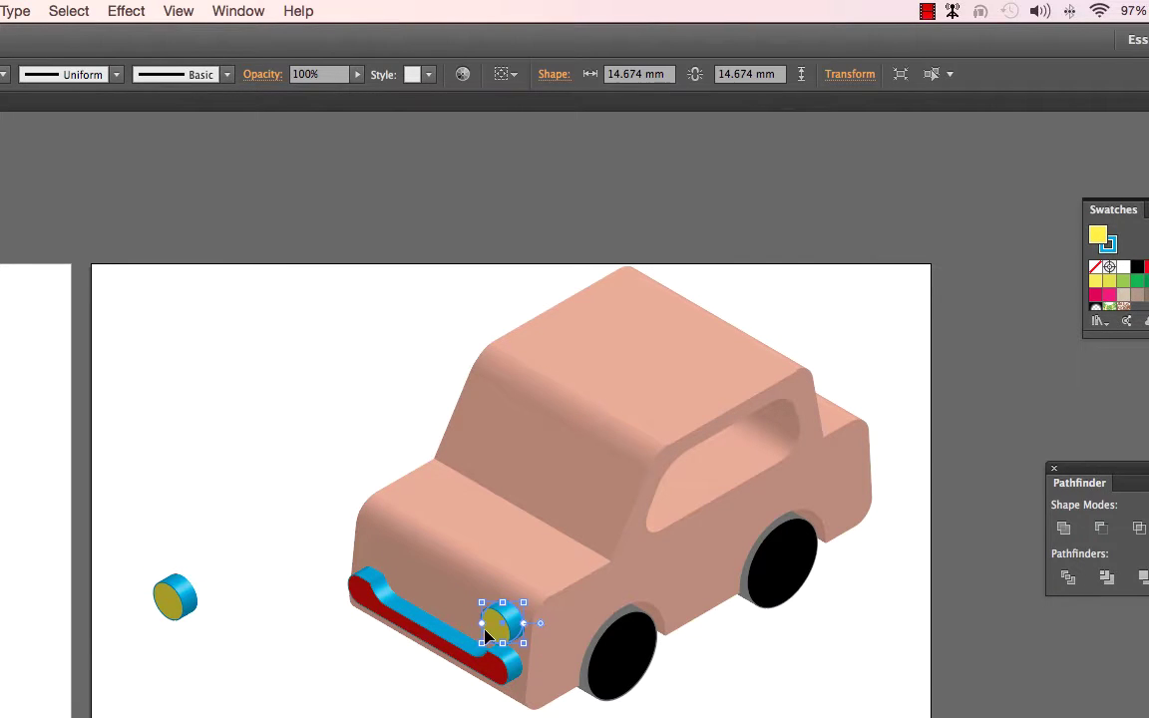
left_click_drag(182, 607, 376, 562)
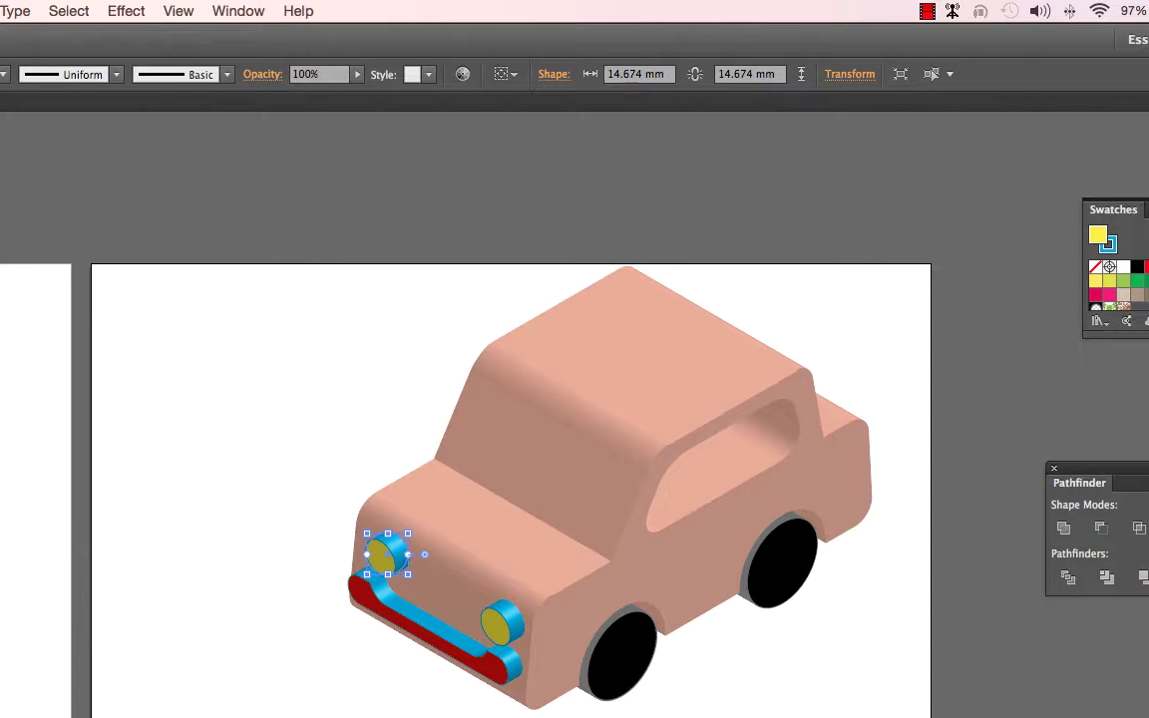
left_click(404, 708)
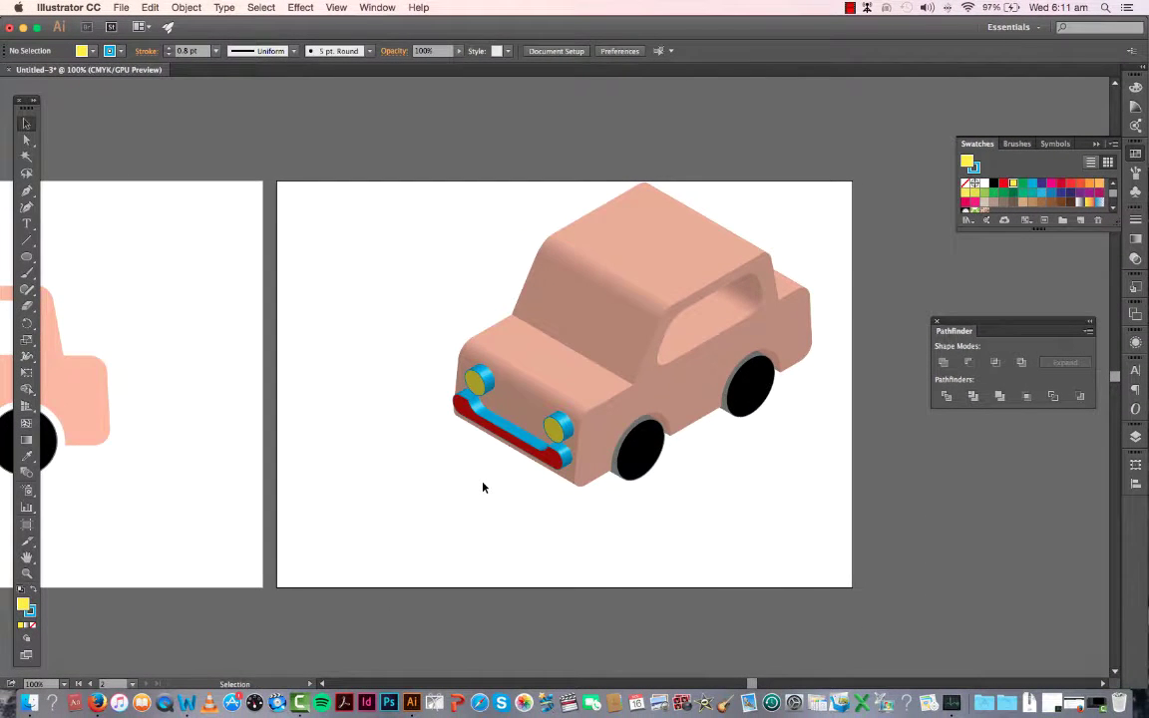
scroll(476, 484, "right", 2)
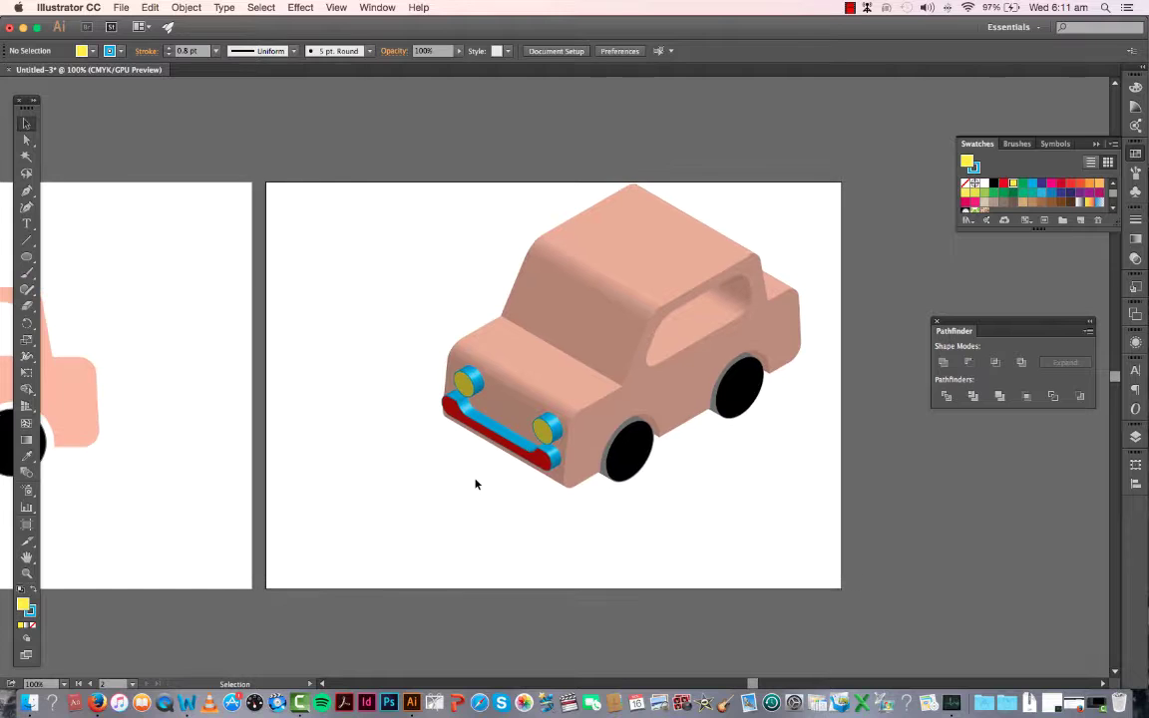
Move the whole car with its bumper and headlights to the middle of the second artboard and deselect it
left_click_drag(388, 131, 816, 557)
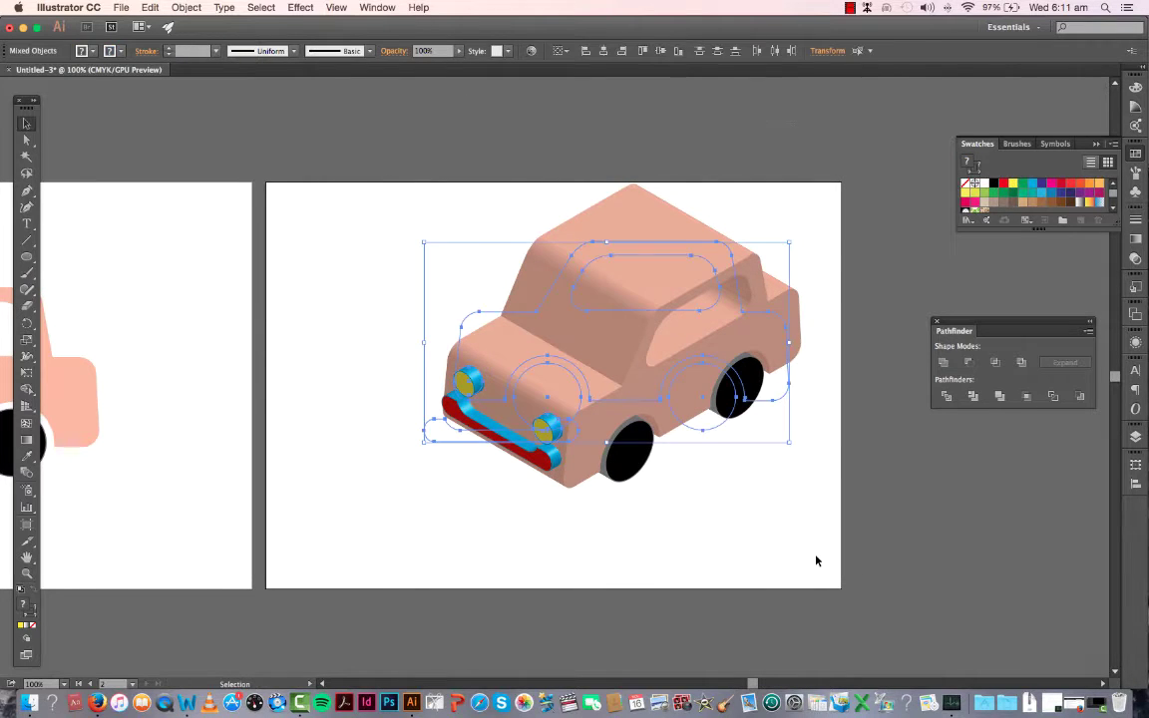
left_click_drag(633, 253, 537, 333)
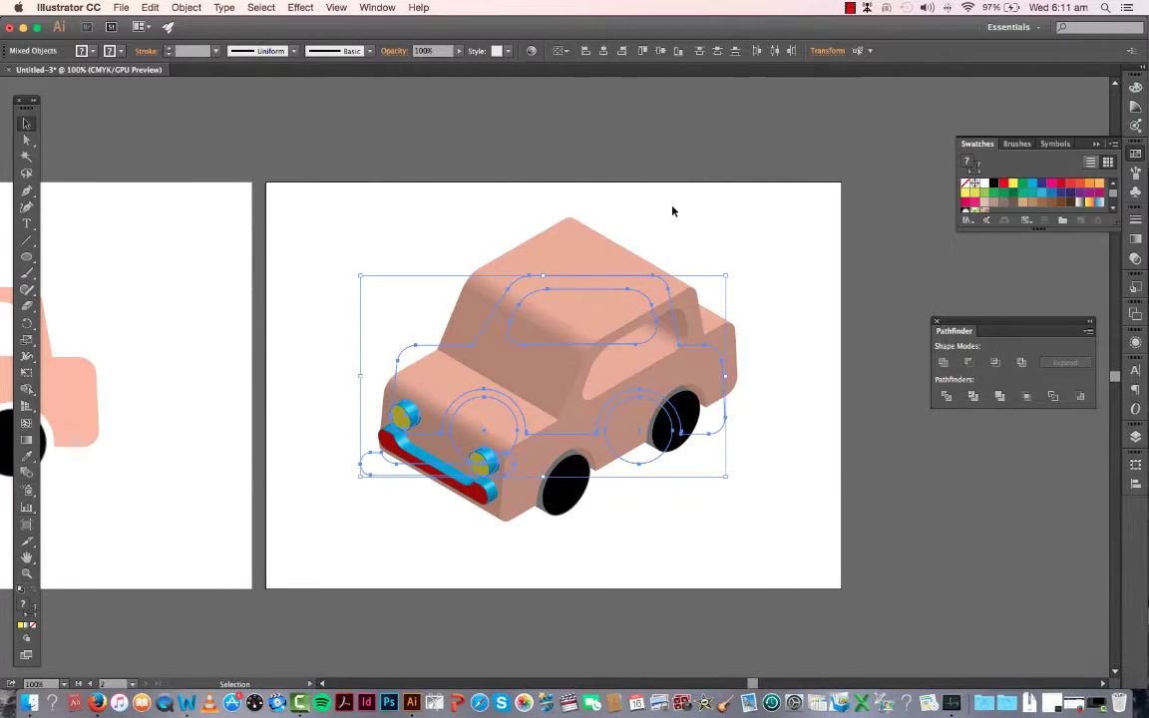
left_click(674, 210)
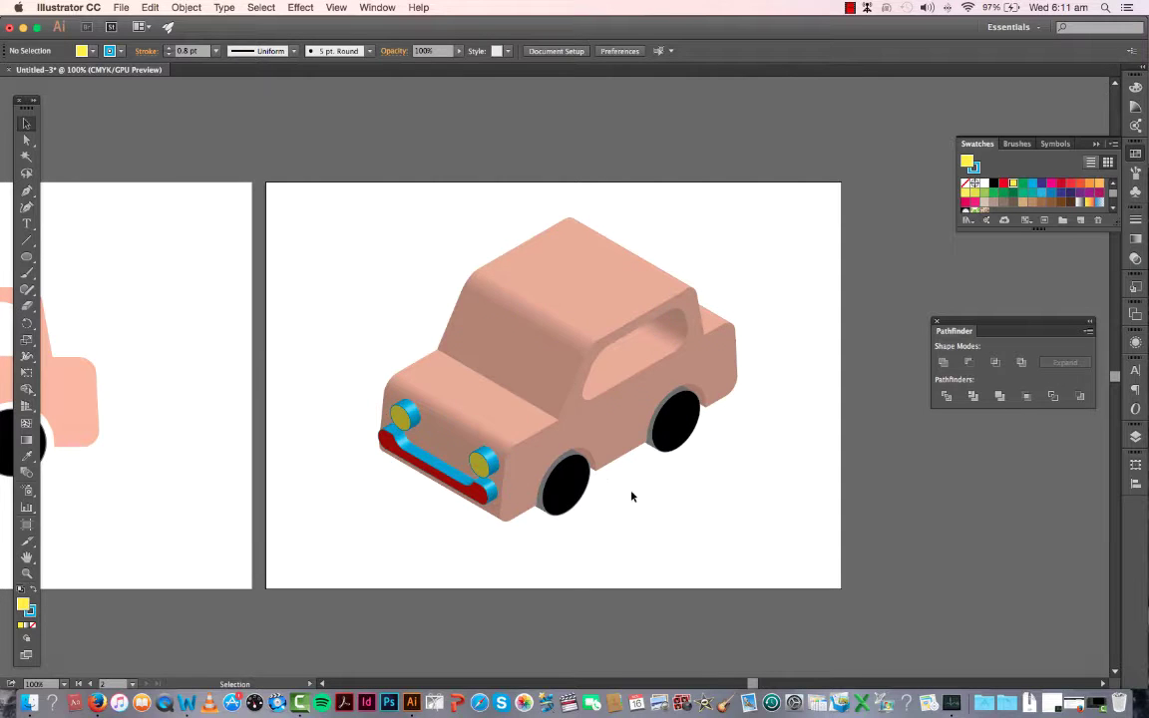
Reopen the car body's applied 3D Extrude & Bevel effect from its appearance attributes, preview it, accept the settings and deselect the car
left_click(645, 309)
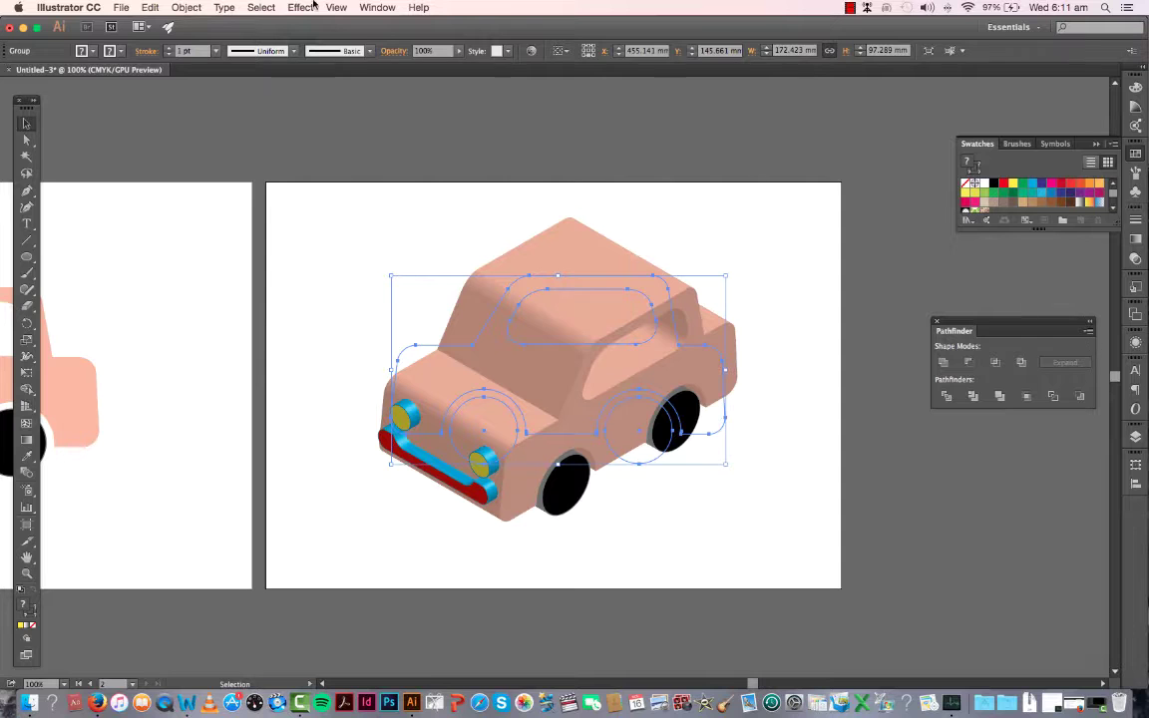
left_click(374, 8)
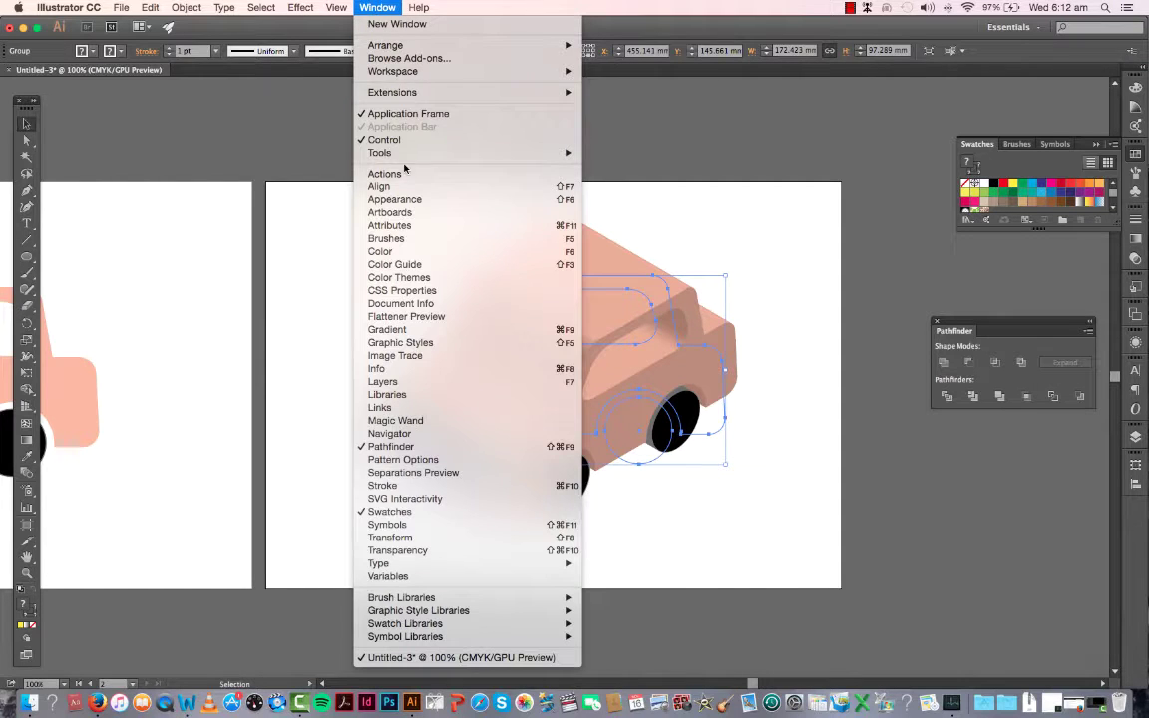
left_click(412, 203)
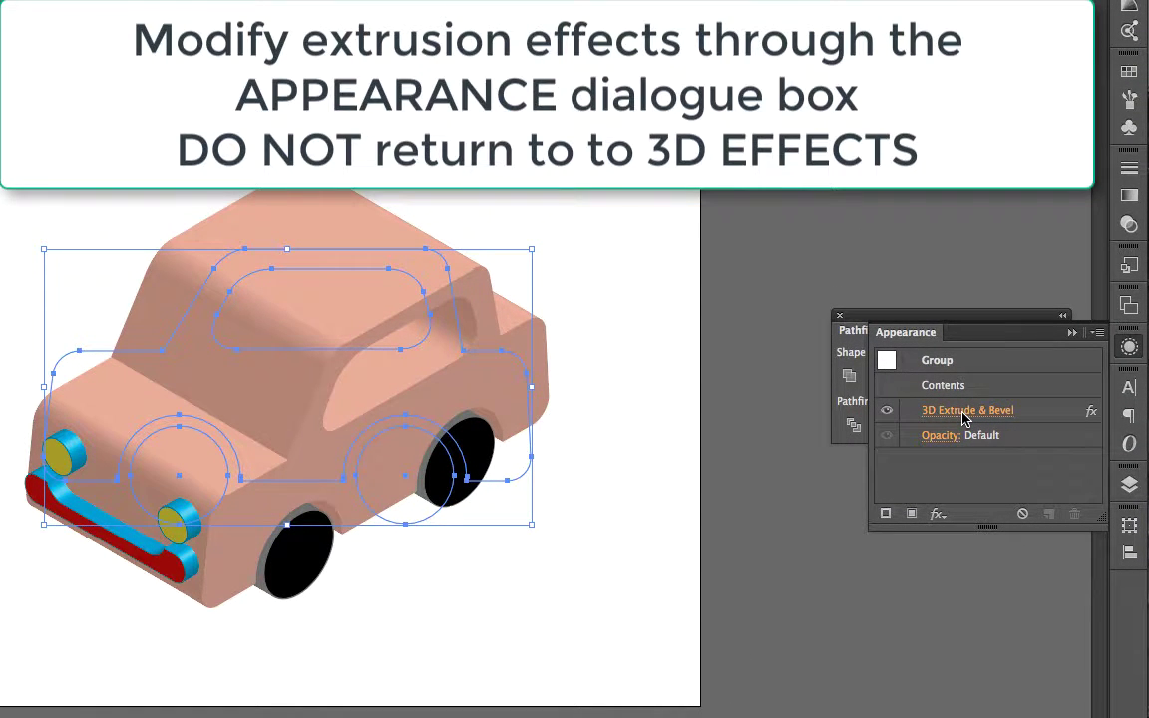
left_click(0, 0)
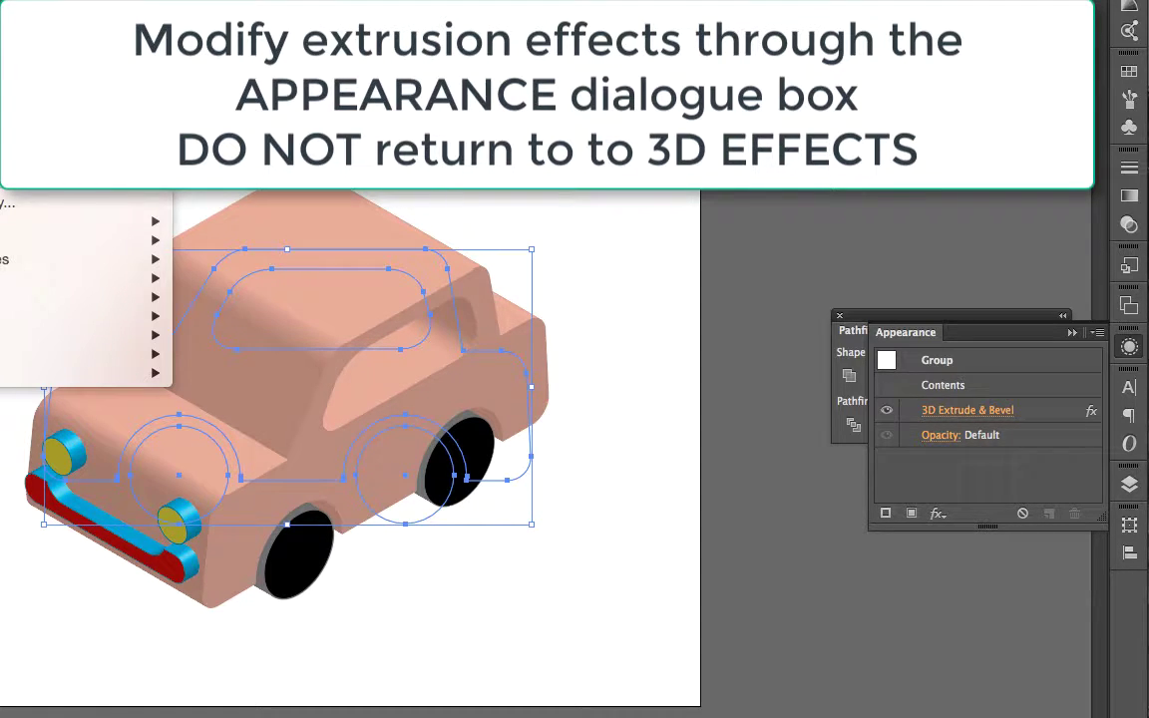
key("Escape")
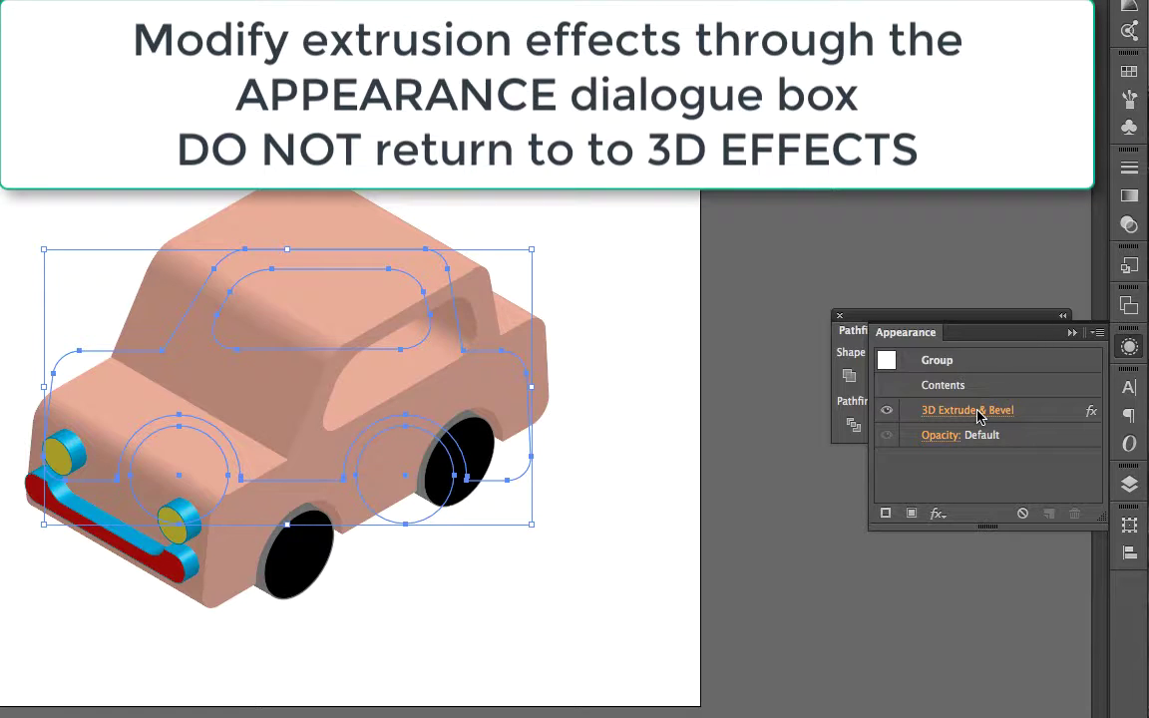
left_click(978, 417)
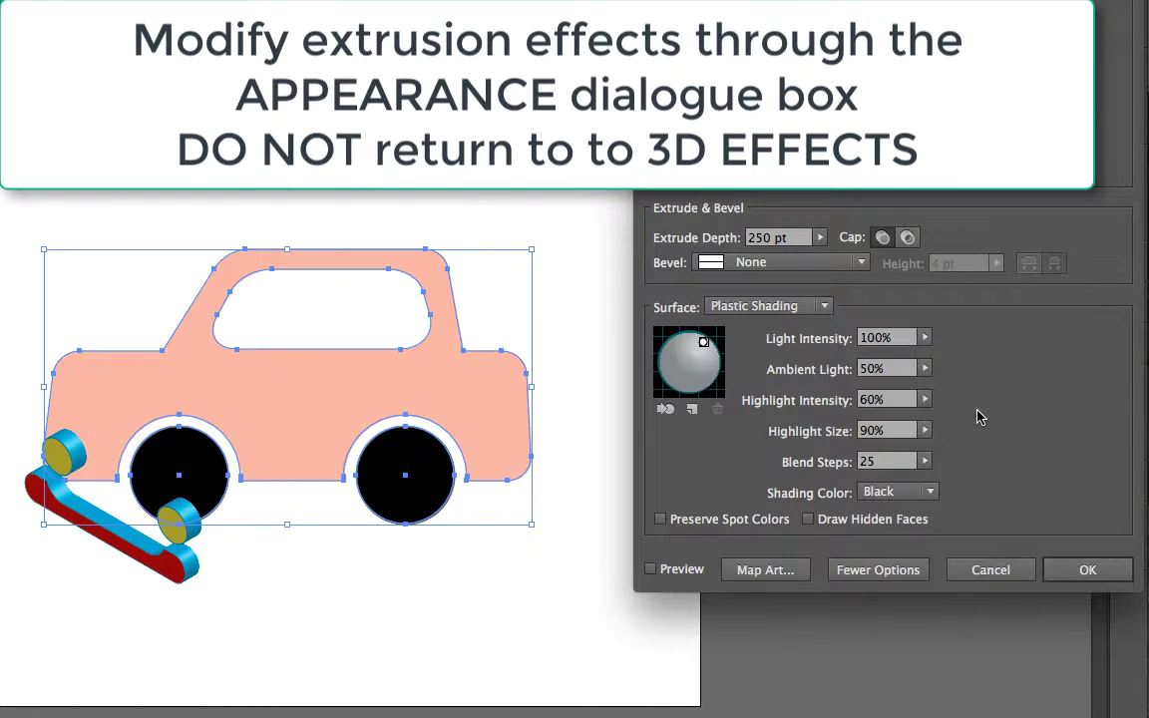
left_click(650, 570)
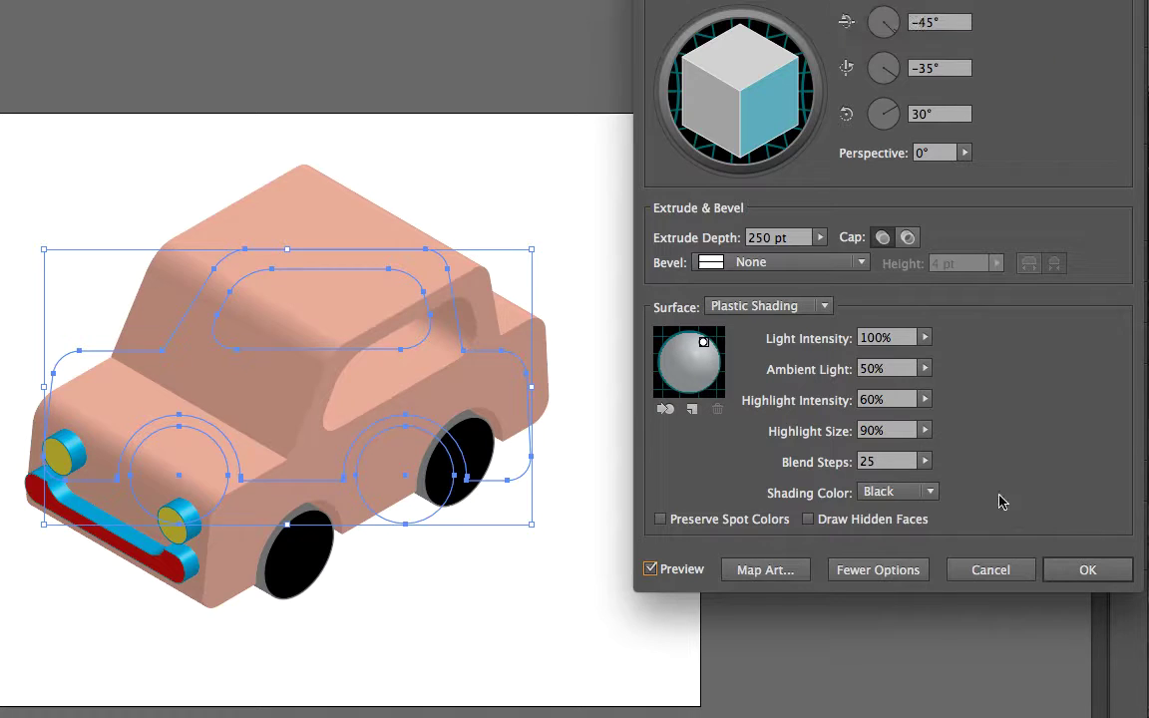
left_click(1086, 572)
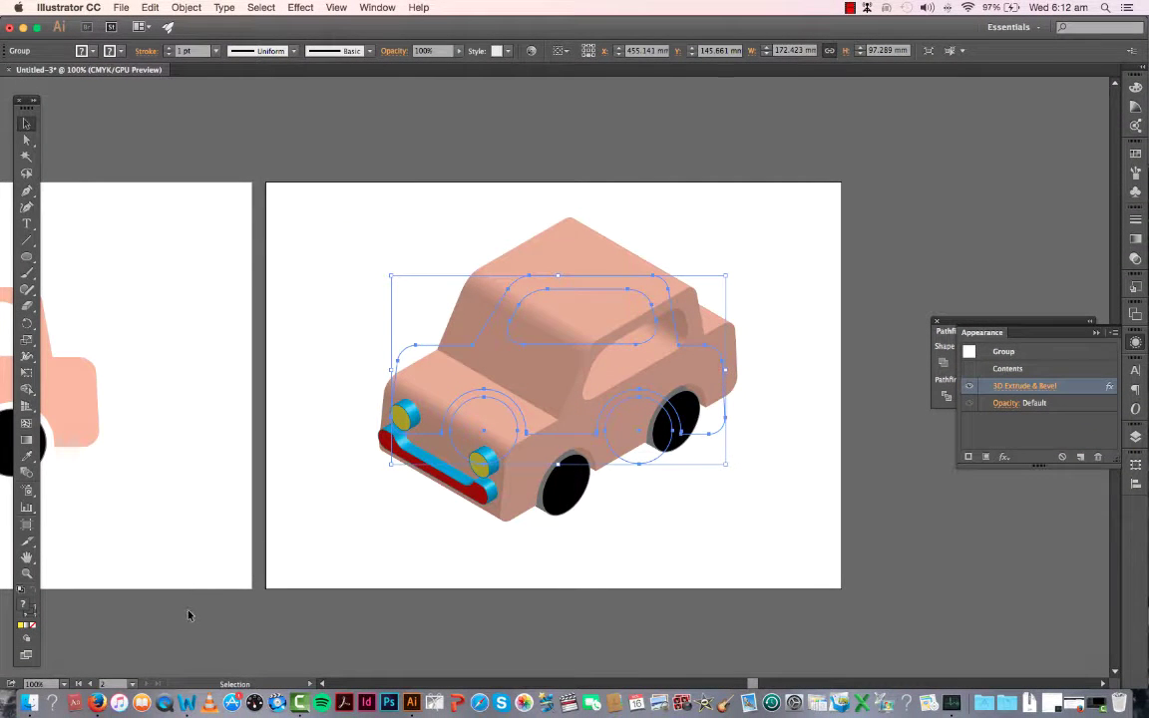
left_click(404, 554)
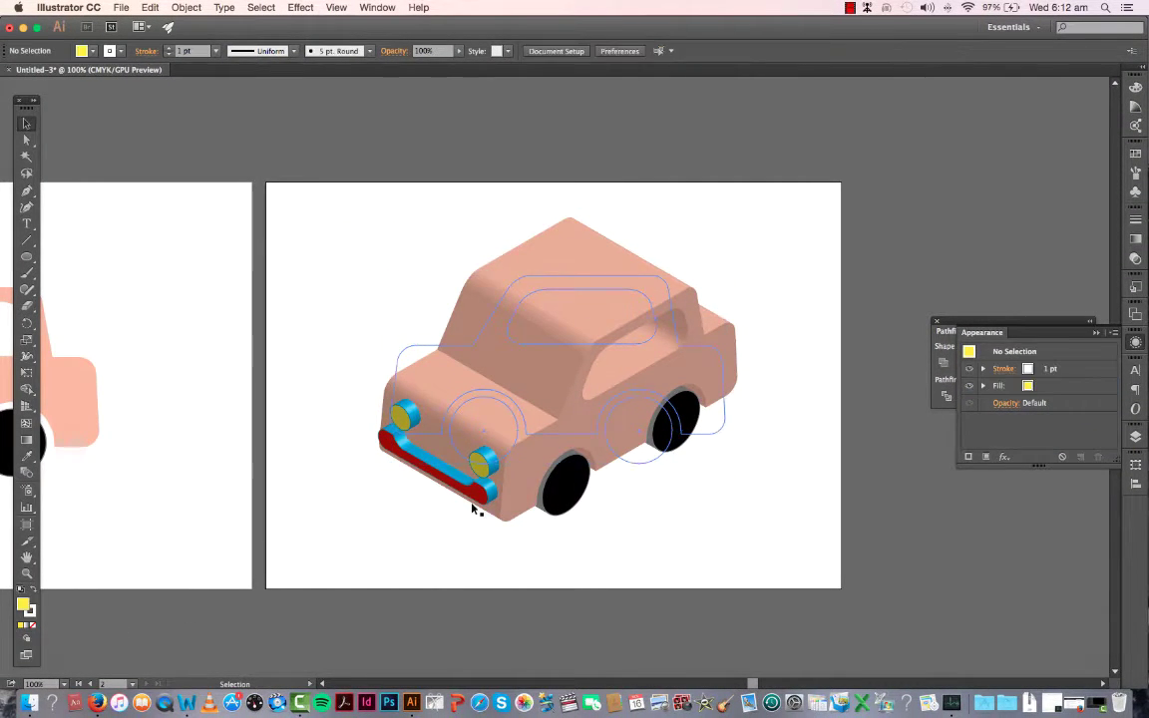
Try the colours of the bumper, the headlight and the flat pink car on the extruded car body with the Eyedropper
left_click(548, 402)
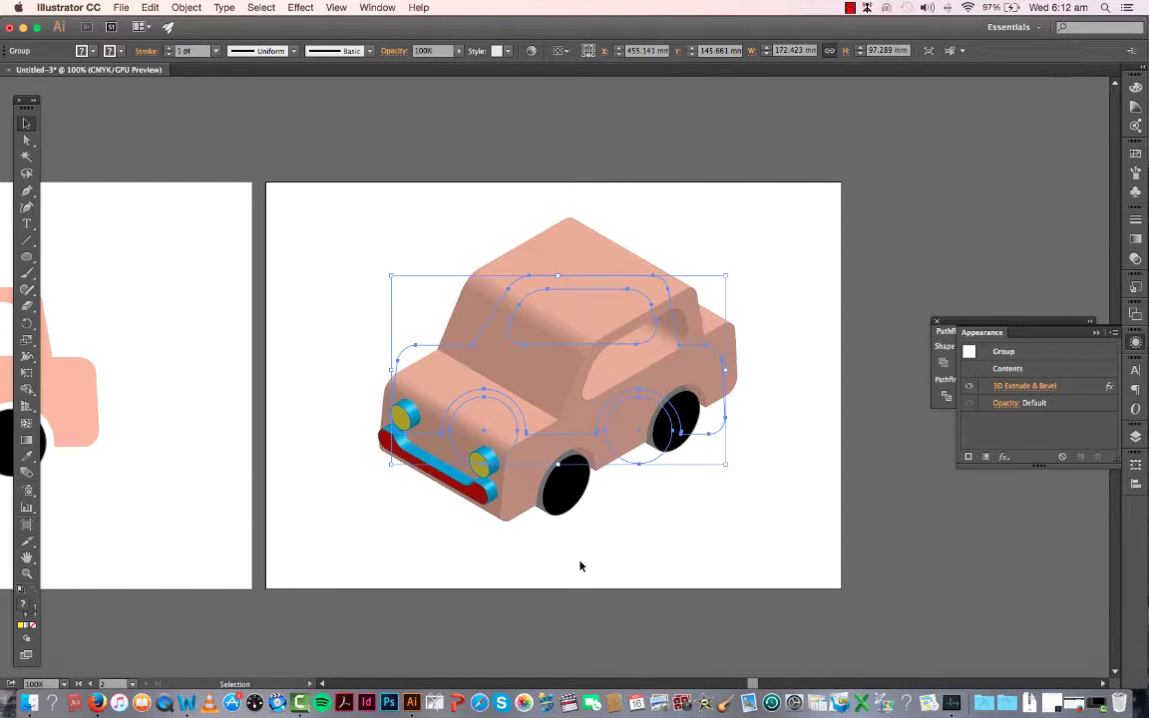
left_click(27, 456)
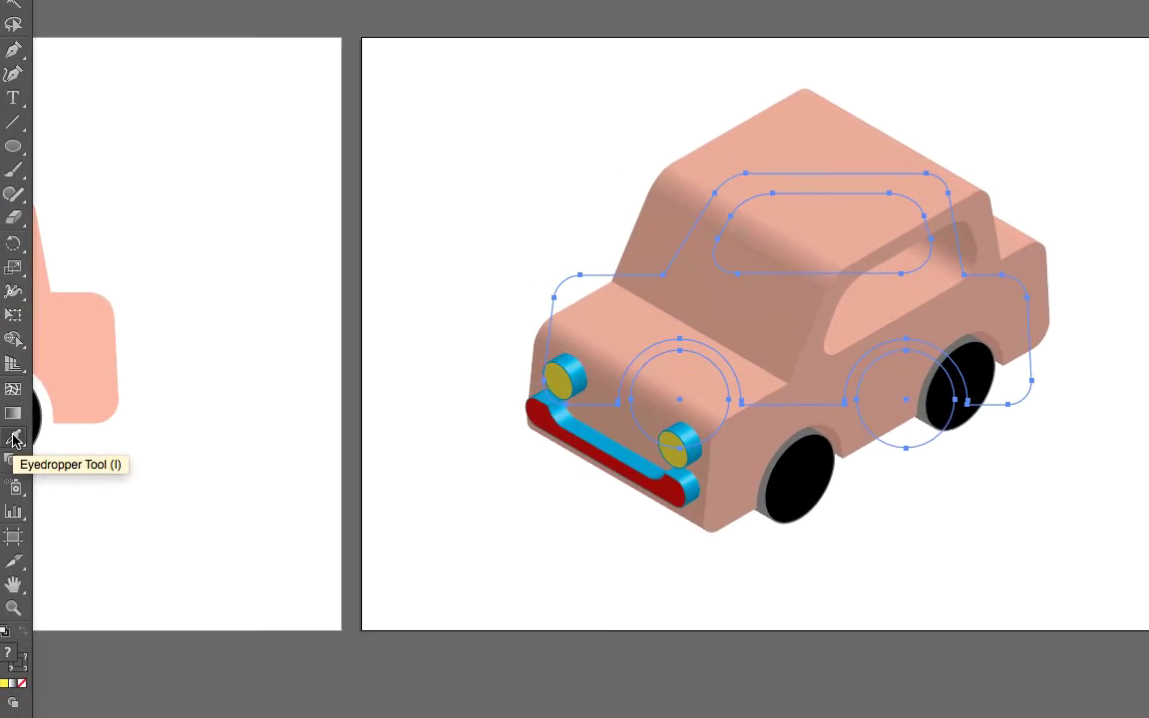
left_click(695, 481)
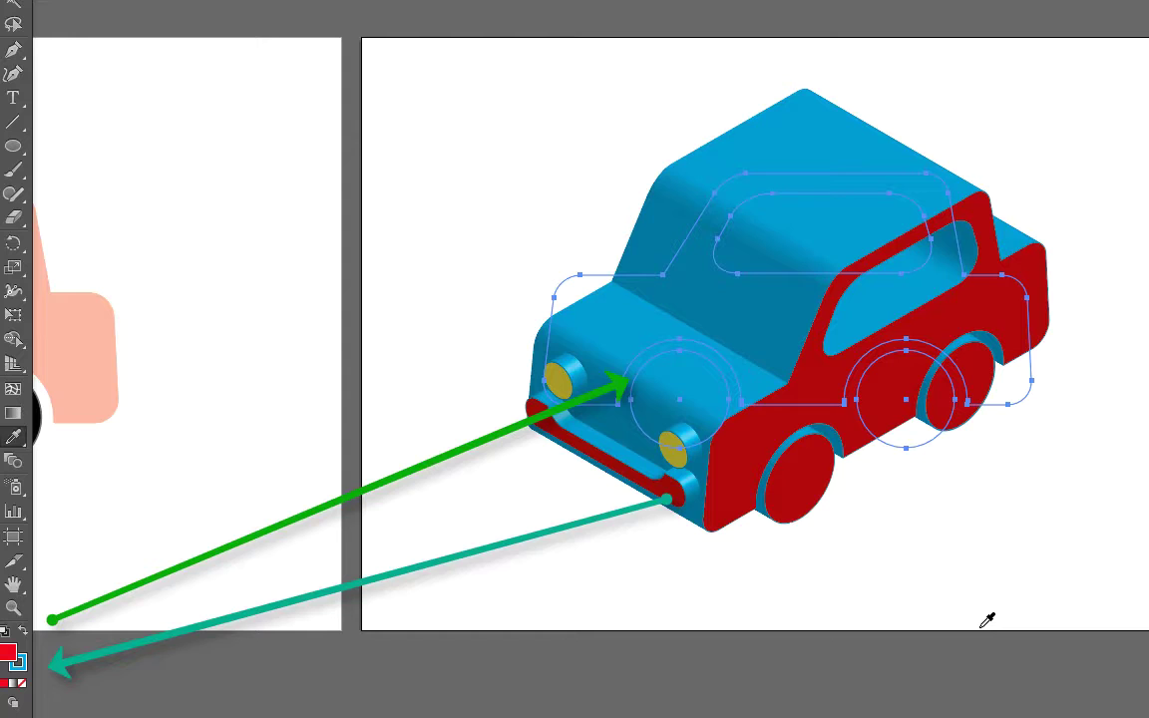
left_click(686, 441)
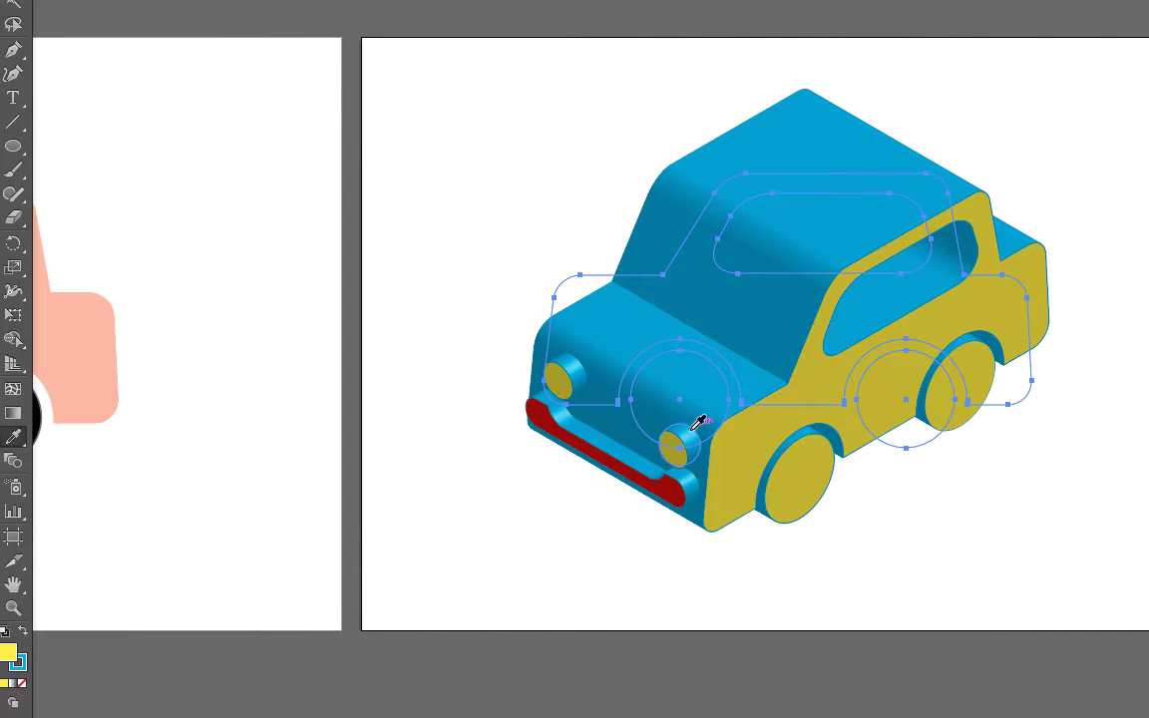
left_click(686, 476)
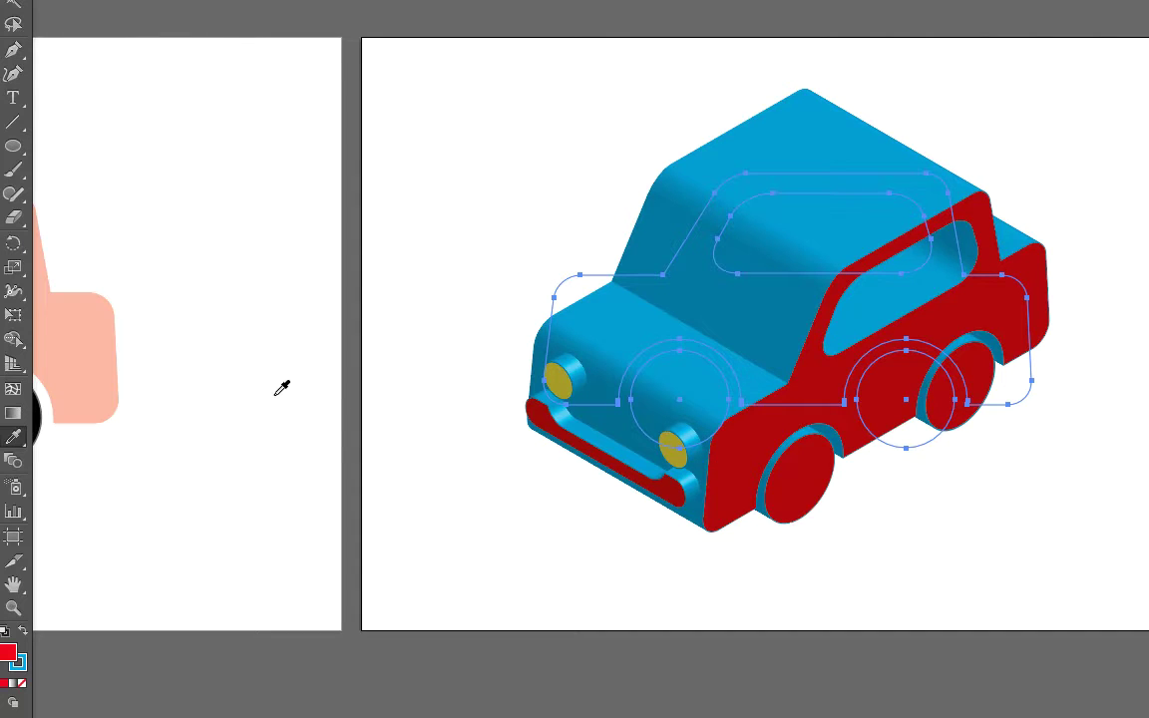
left_click(85, 336)
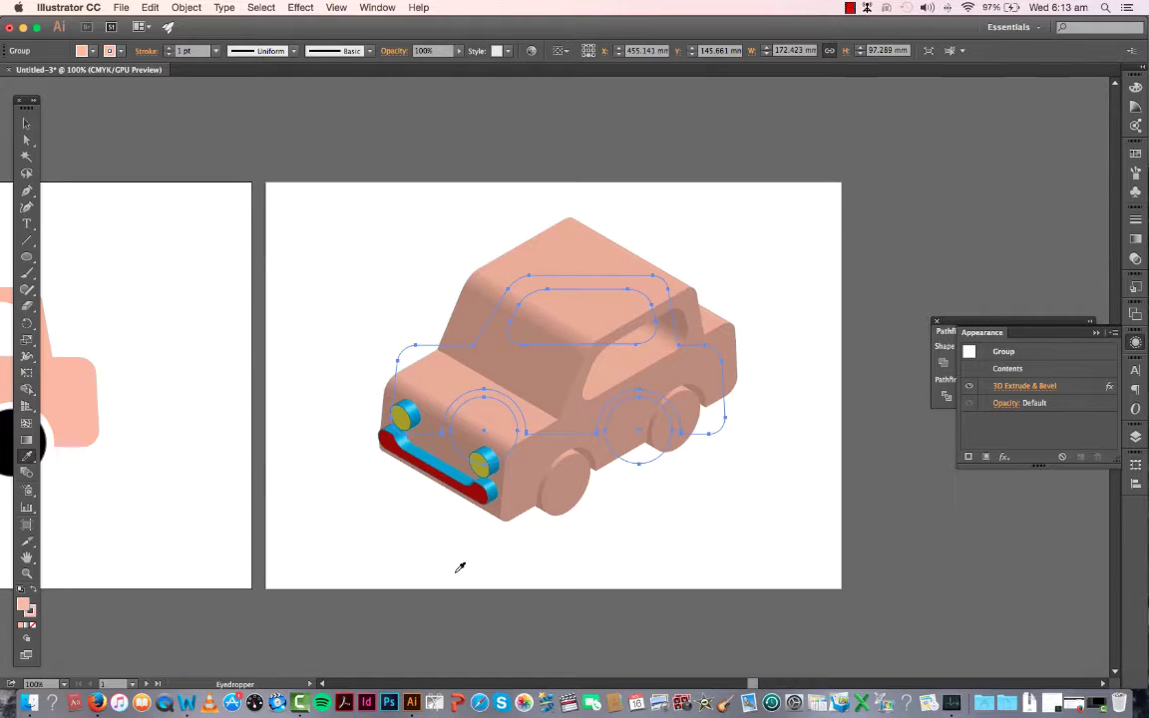
Copy the headlight's fill and stroke onto the car body with the Eyedropper and change its fill to the blue swatch
left_click(483, 461)
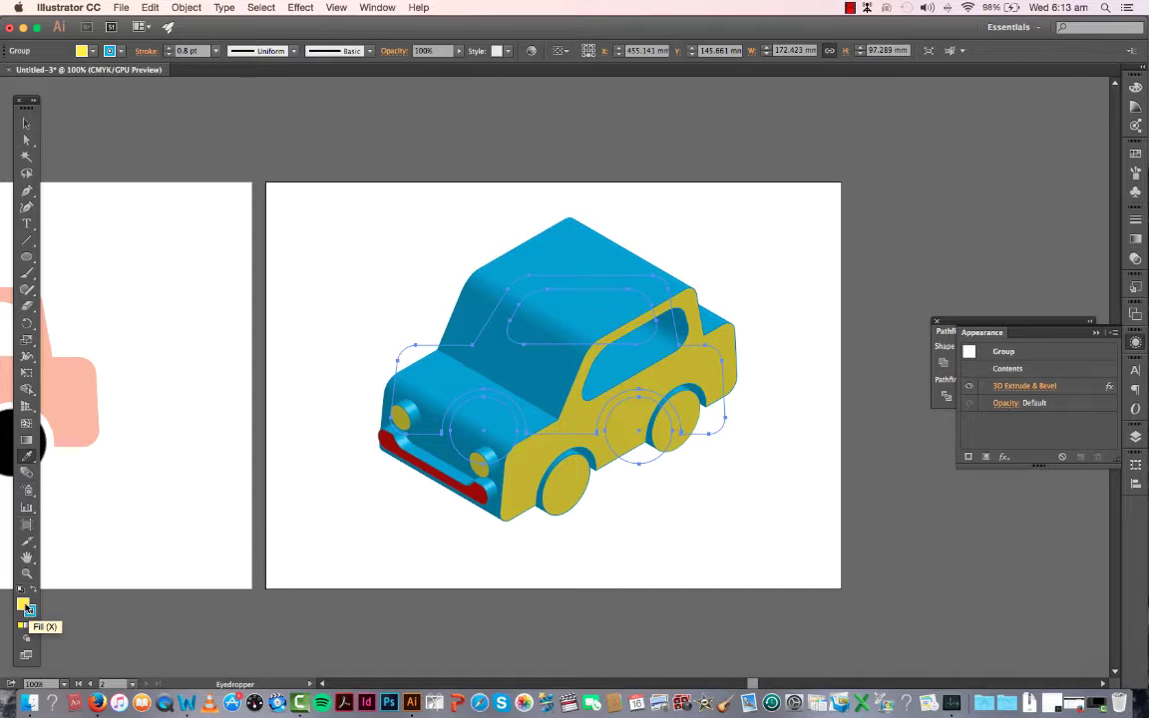
left_click(29, 608)
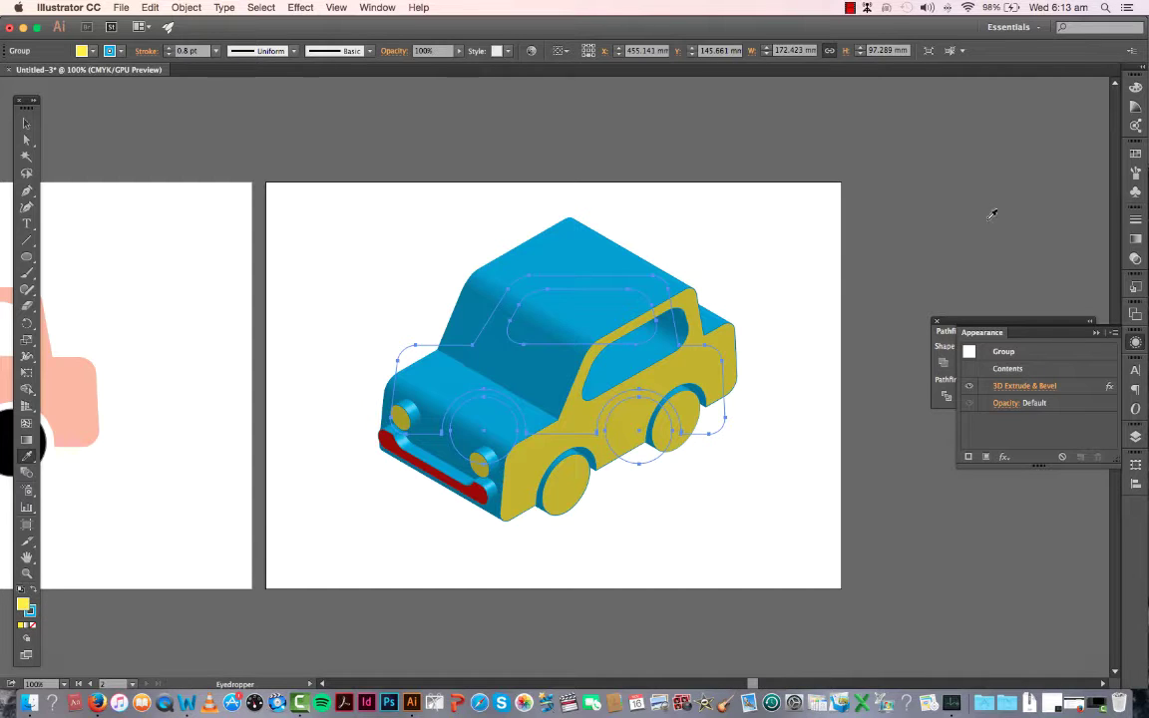
left_click(1136, 154)
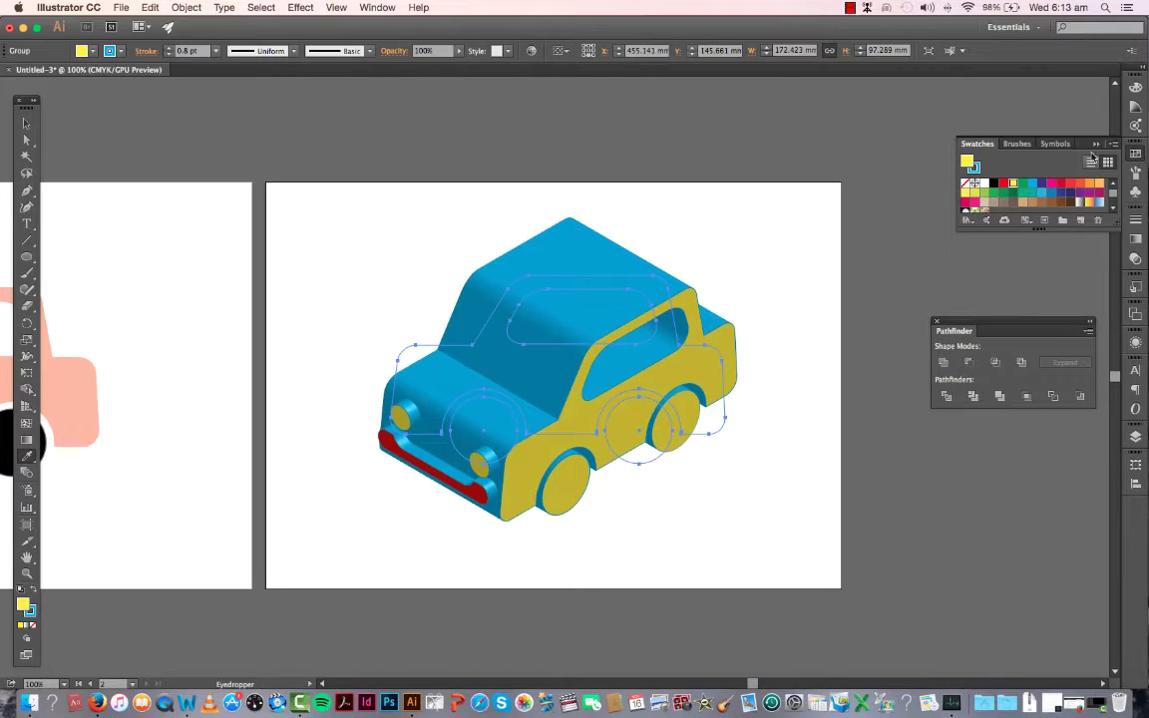
left_click(1031, 184)
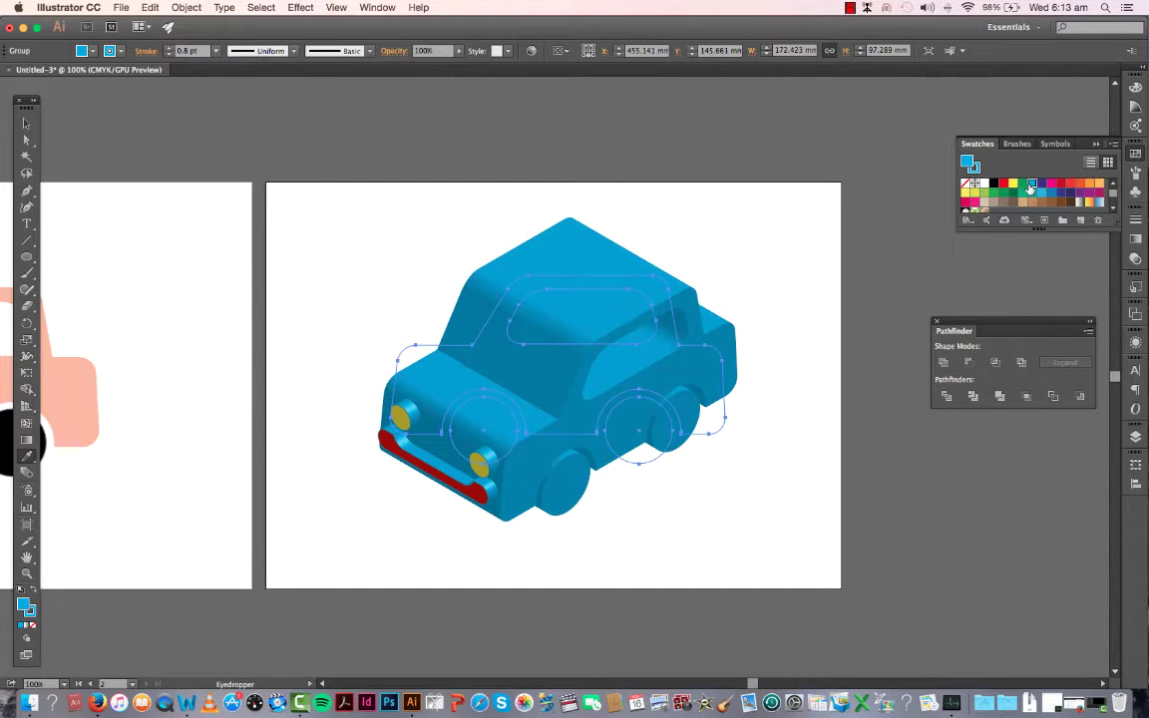
Edit the car body's existing Extrude & Bevel effect with preview on, shift its light slightly towards the sphere's top centre, and deselect the car
left_click(1137, 343)
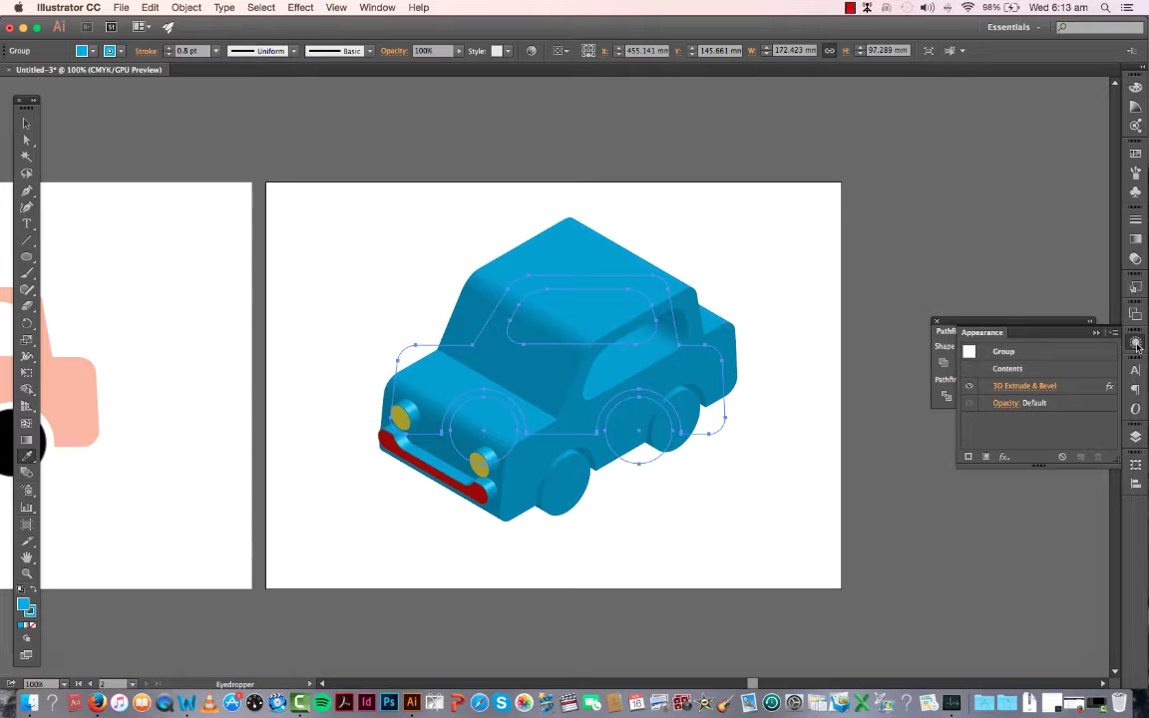
left_click(1035, 388)
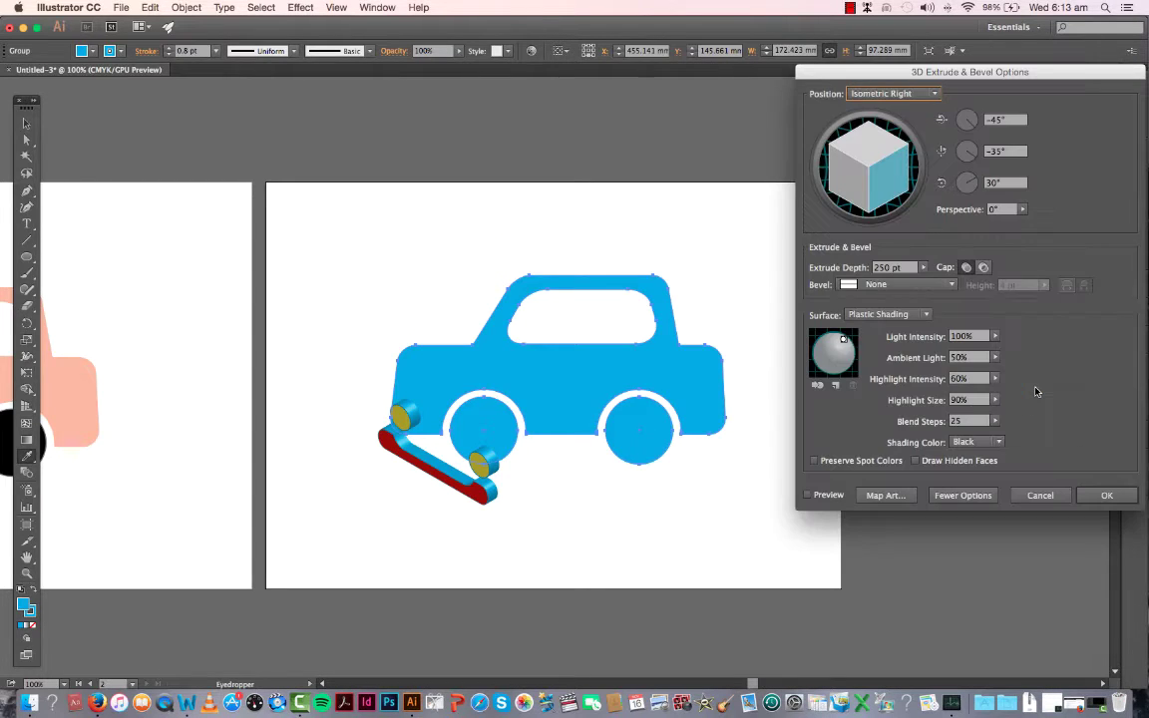
left_click(809, 496)
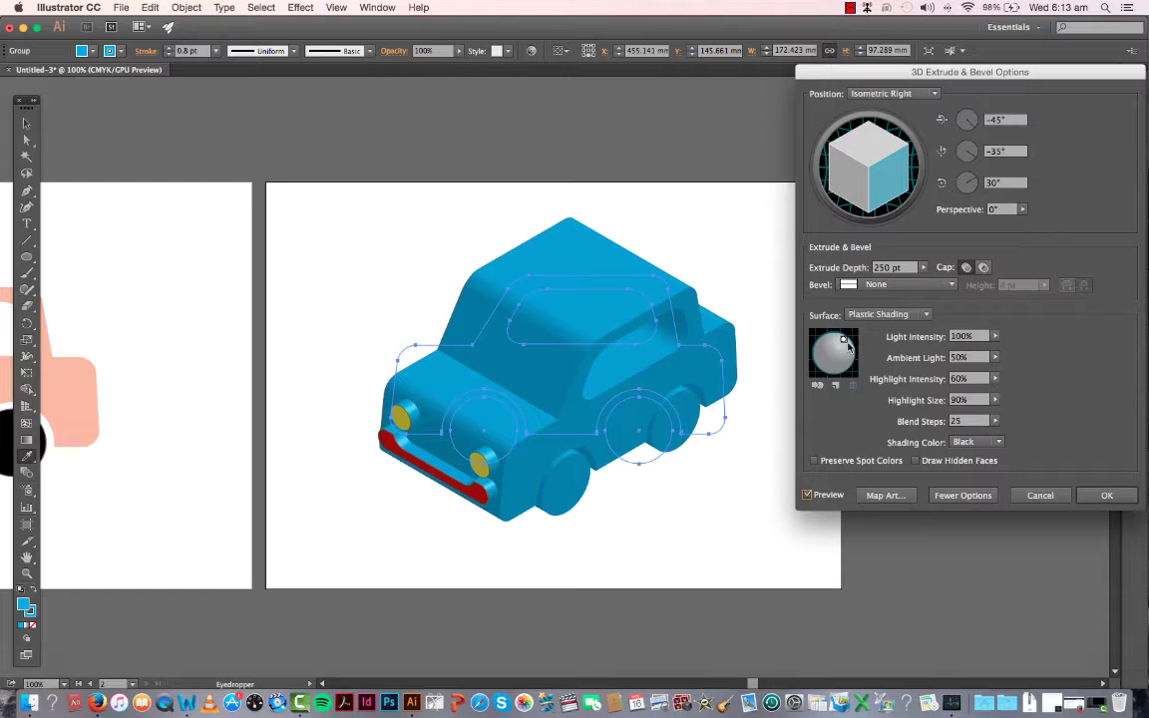
left_click_drag(847, 344, 837, 344)
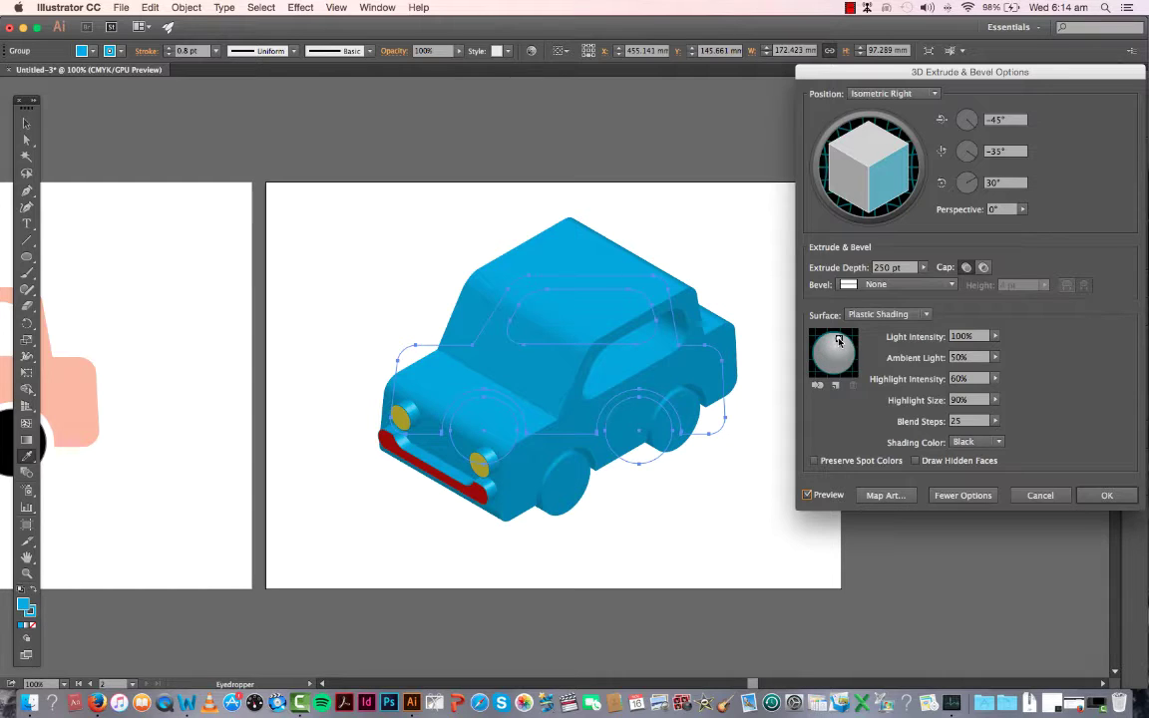
left_click_drag(838, 345, 841, 342)
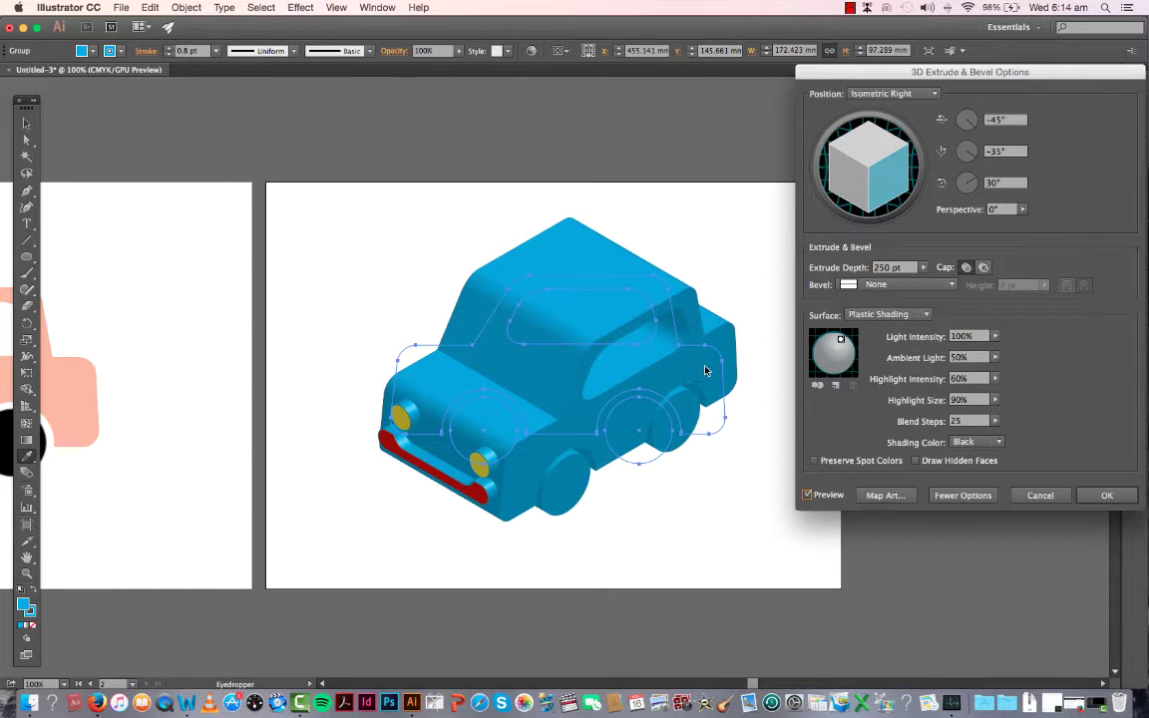
left_click(1108, 495)
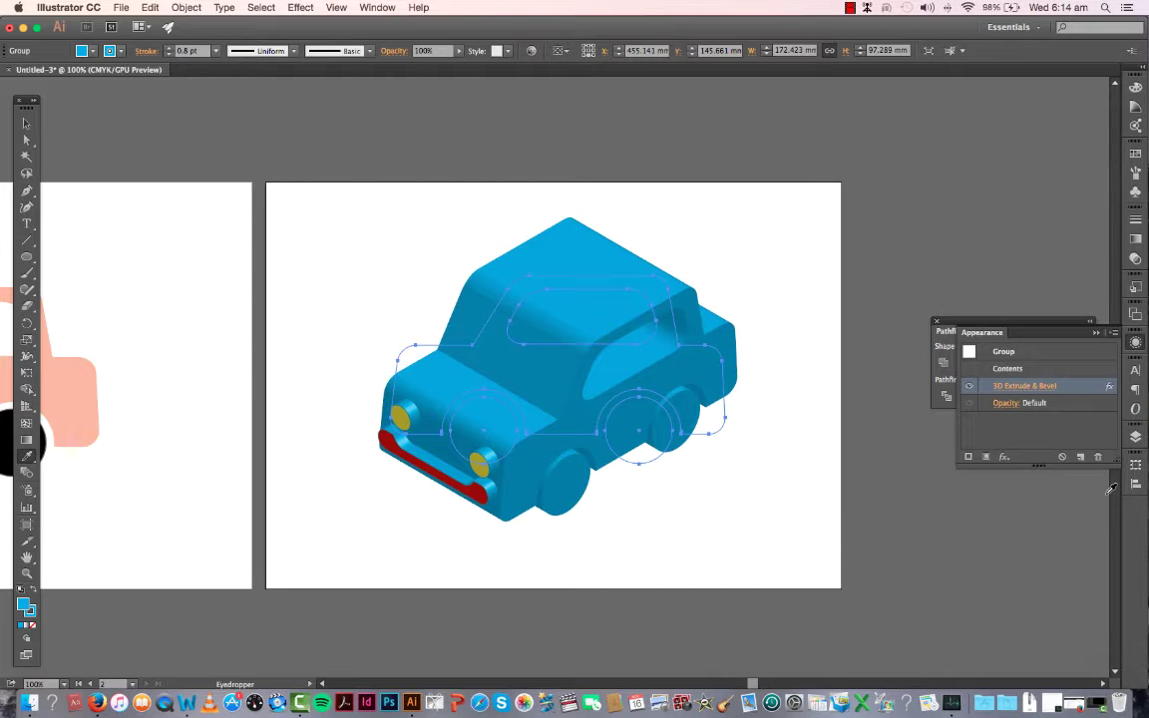
left_click(26, 123)
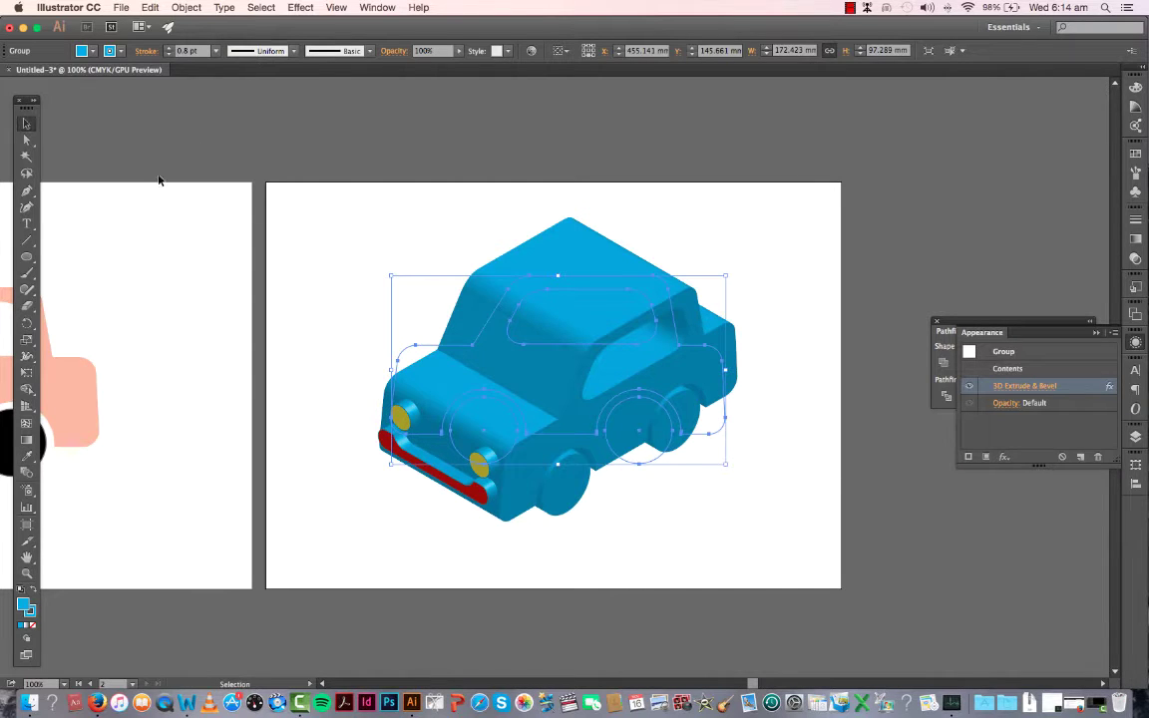
left_click(392, 224)
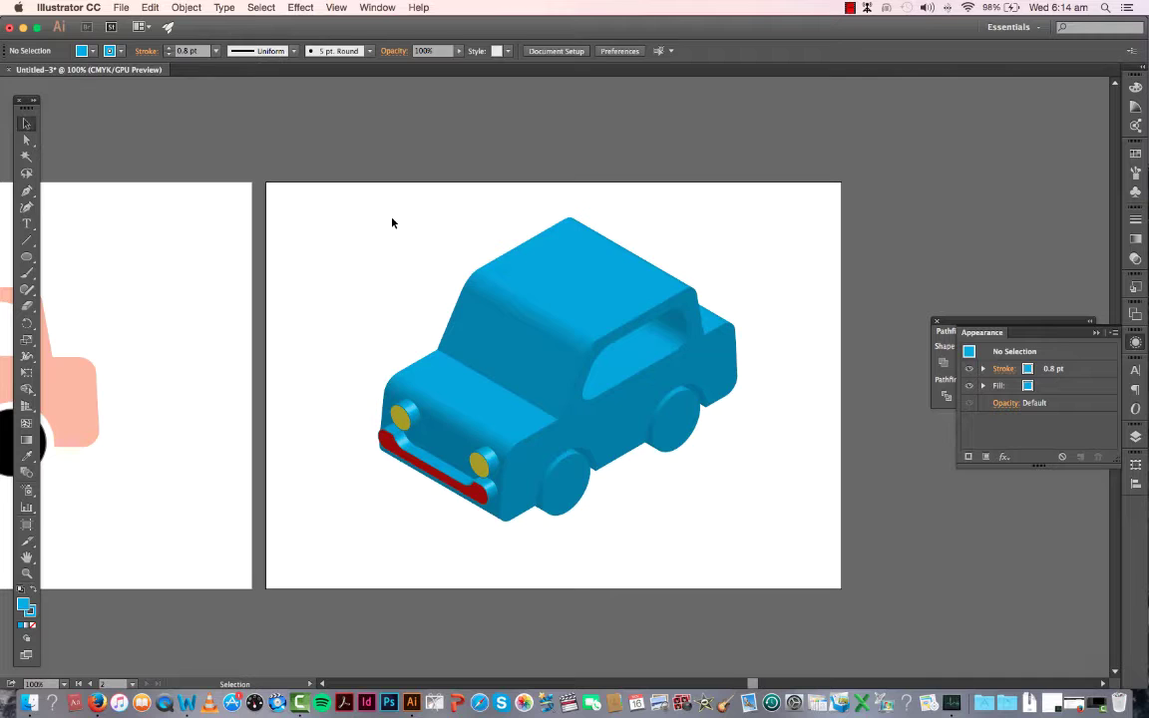
Save the document as Untitled-3.pdf in Adobe PDF format with the Illustrator Default preset and view the PDF's second page
scroll(392, 224, "left", 5)
left_click(121, 7)
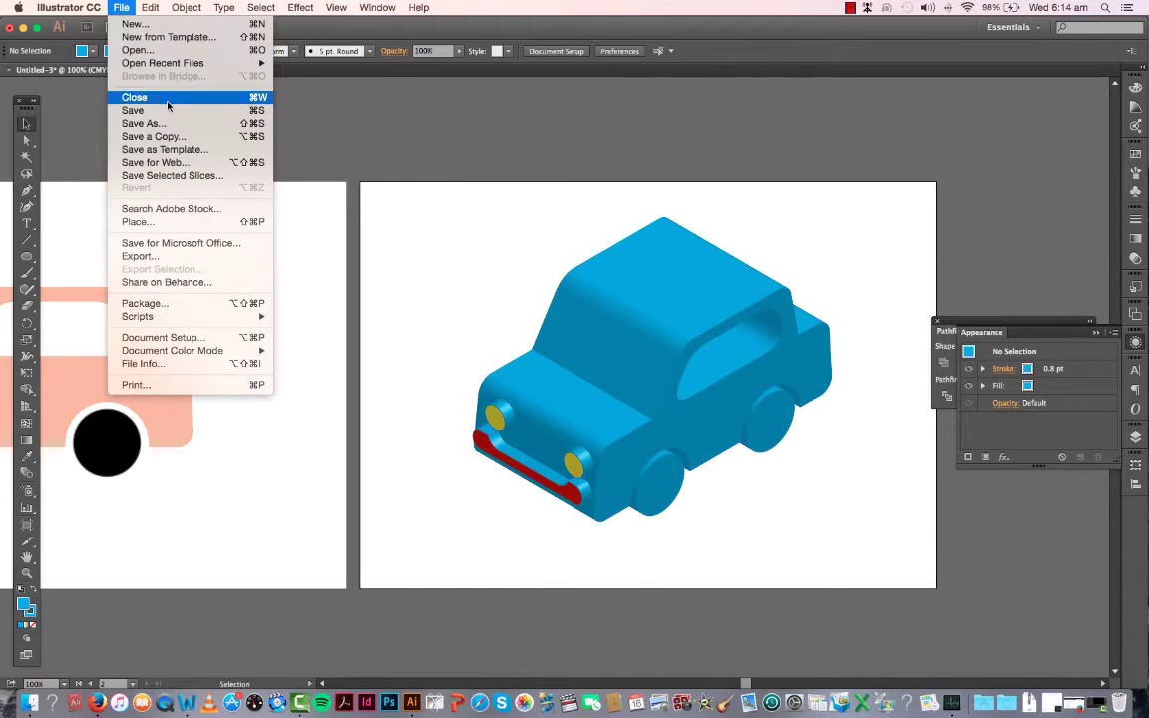
left_click(166, 126)
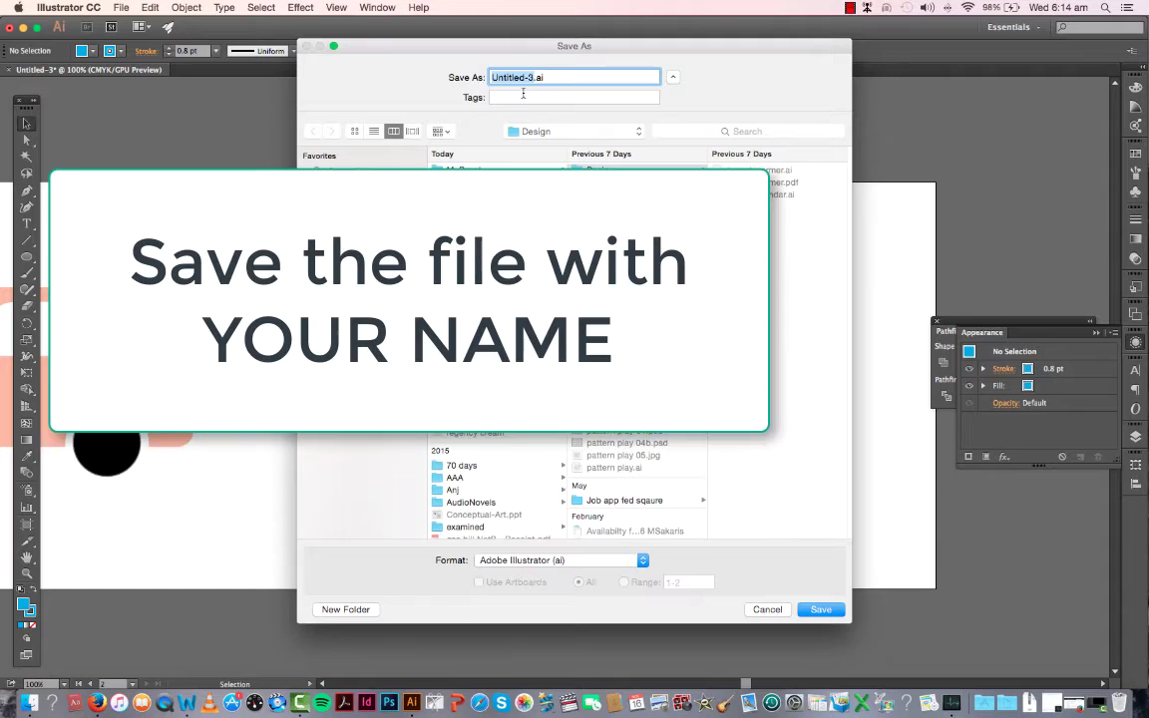
left_click(644, 561)
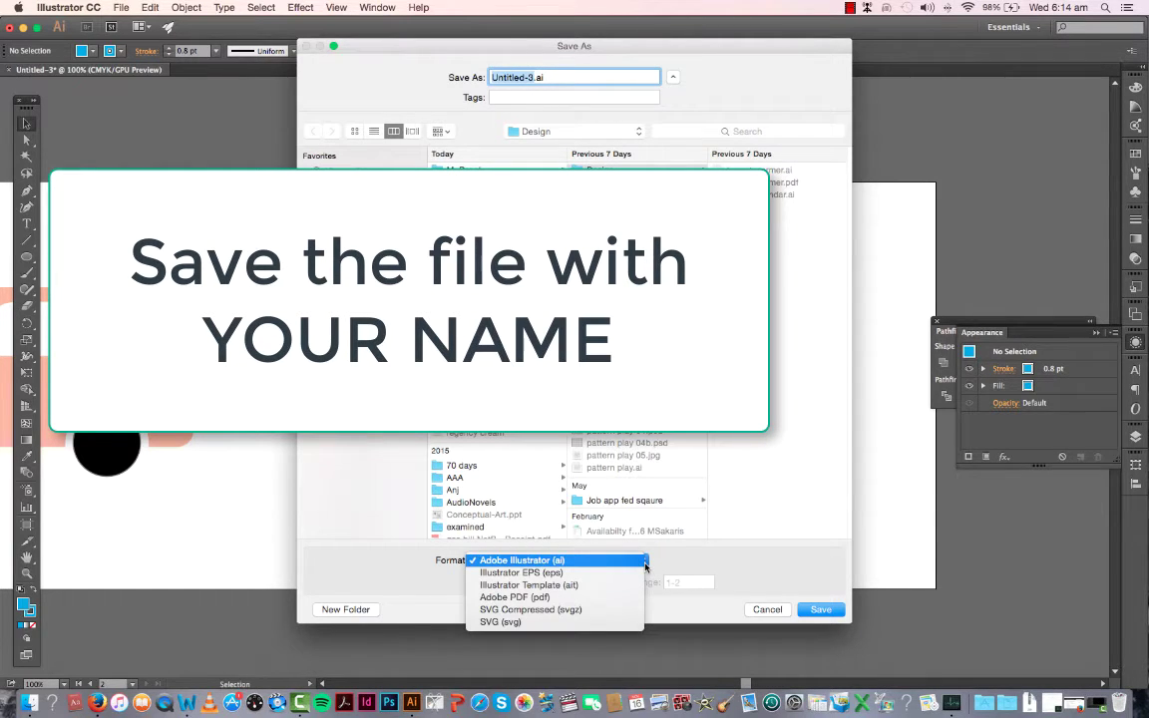
left_click(598, 602)
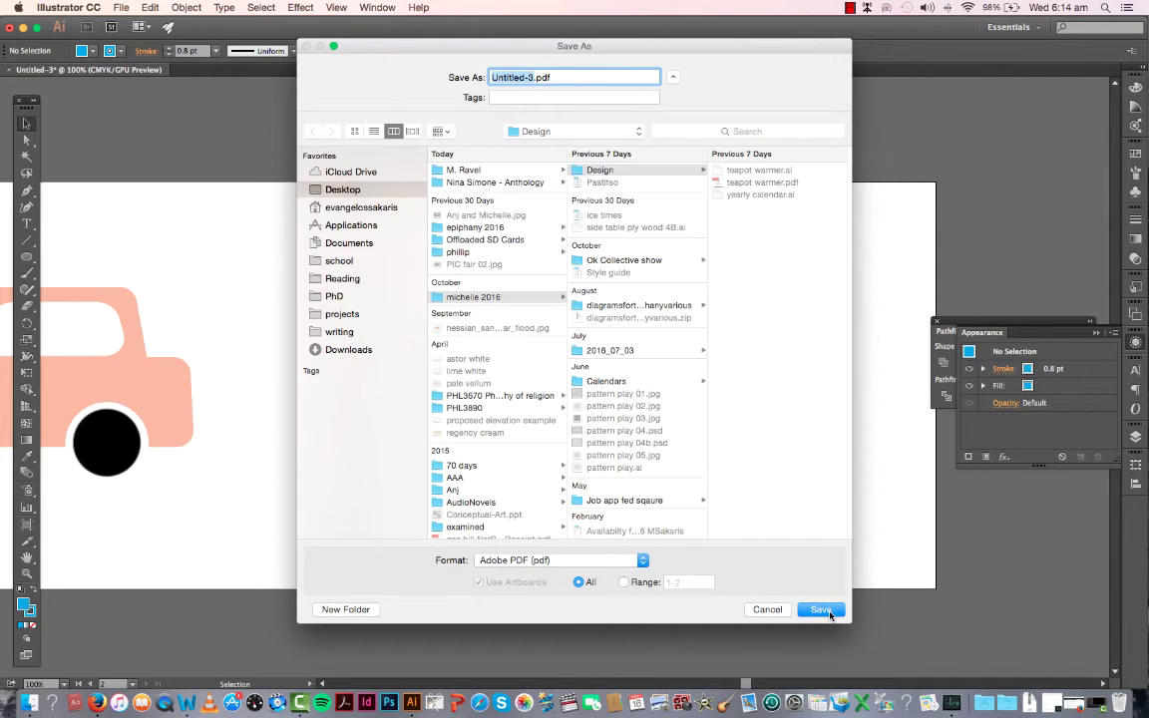
left_click(820, 610)
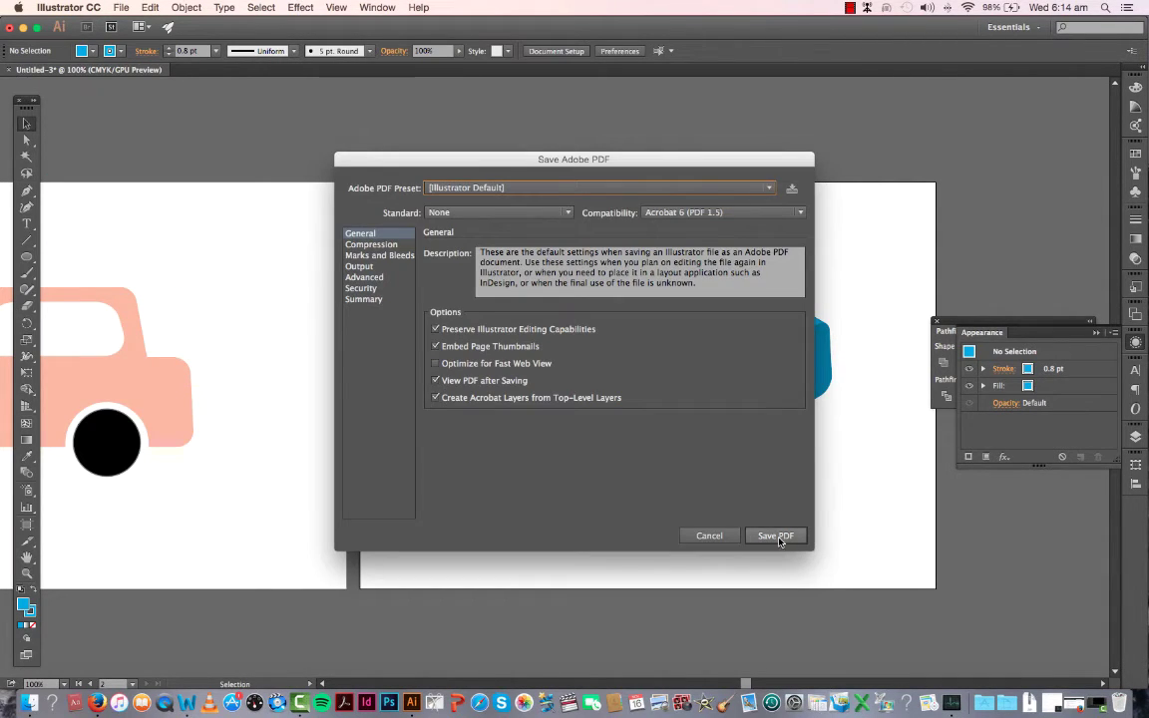
left_click(777, 536)
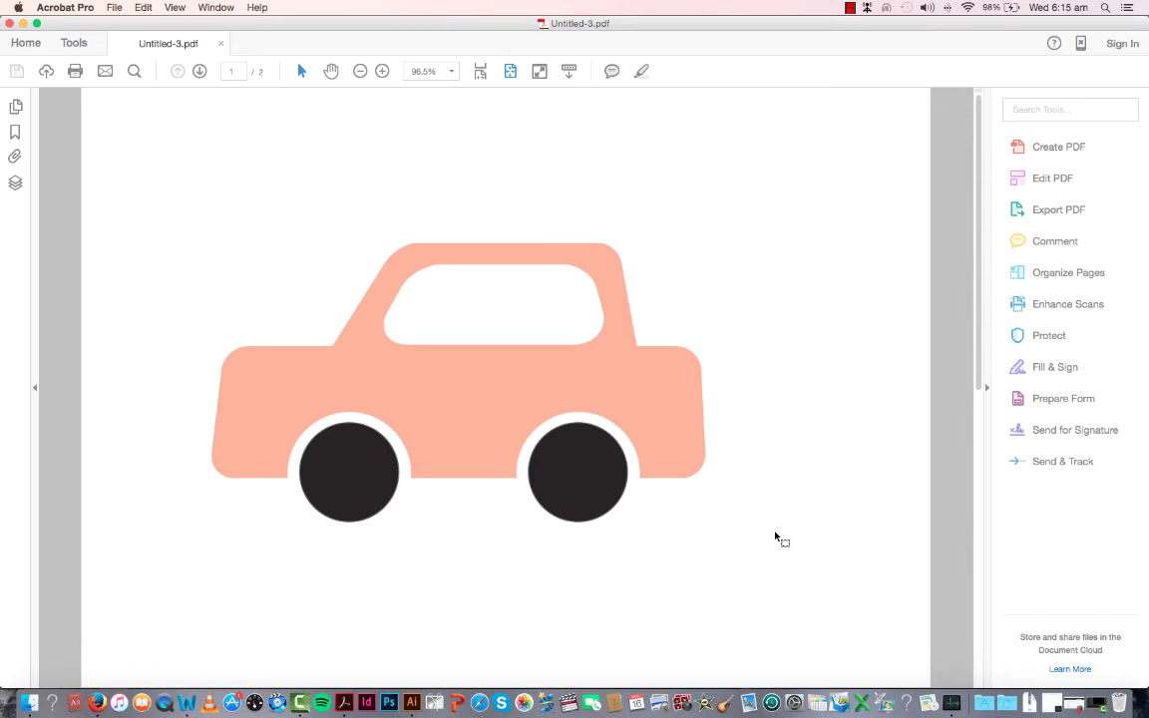
scroll(773, 537, "down", 3)
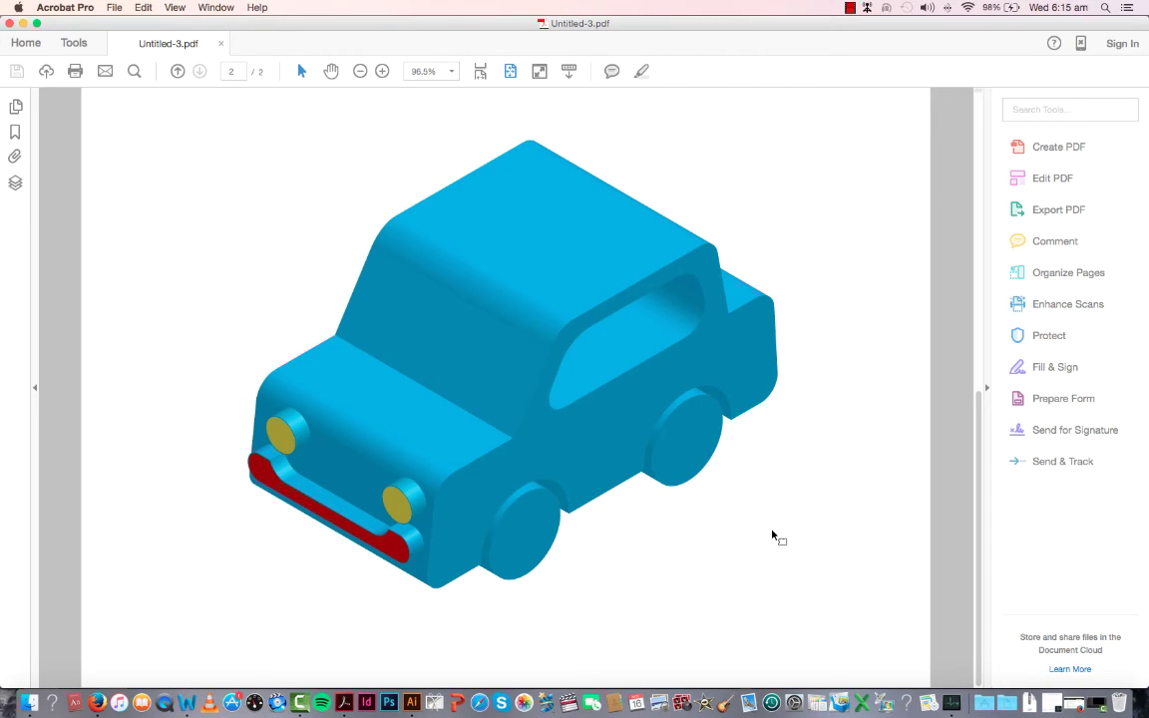